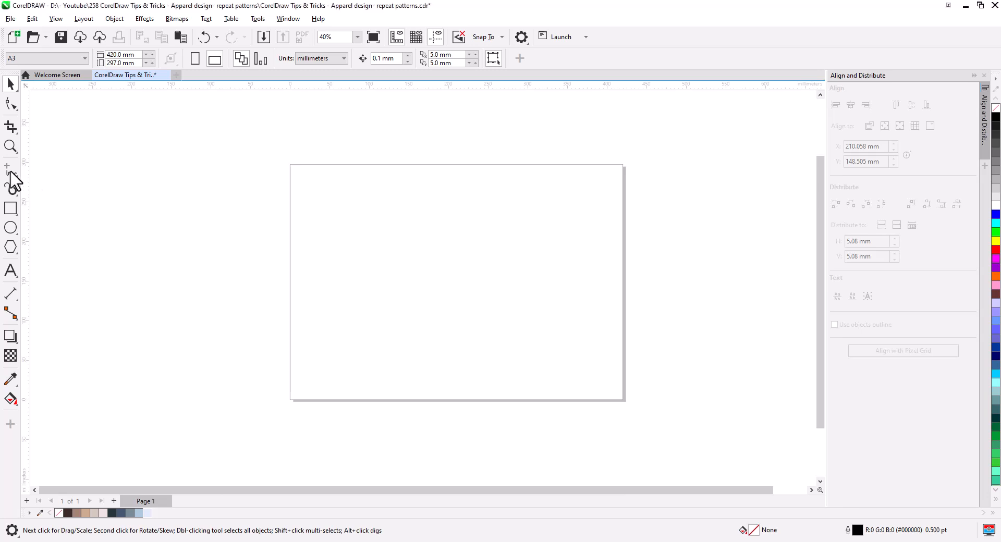
Step: Draw a closed, wavy freehand blob about 104 mm wide and 69 mm high in the page's upper part
{"action": "left_click", "coordinate": [15, 175]}
{"action": "left_click", "coordinate": [60, 174]}
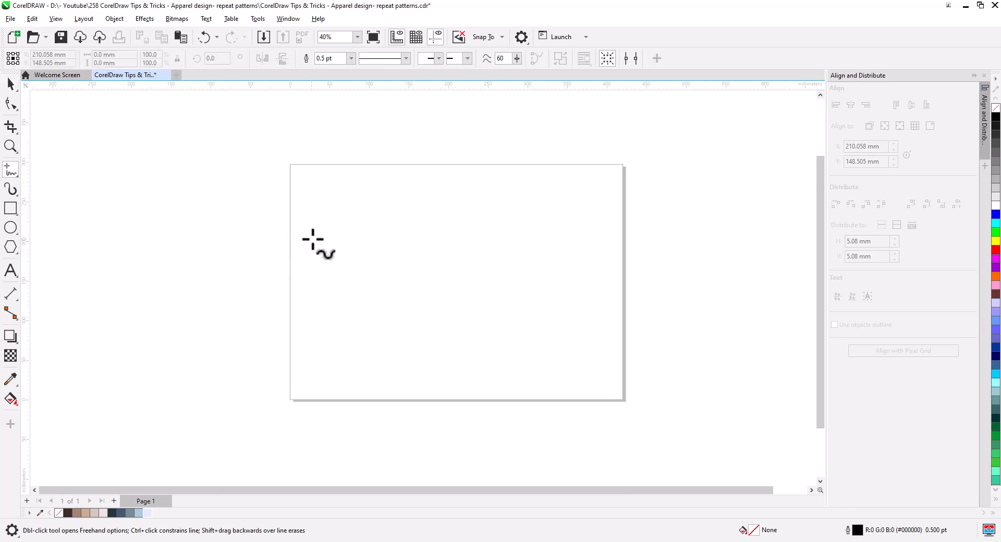
{"action": "scroll", "coordinate": [407, 234], "scroll_direction": "up", "scroll_amount": 3}
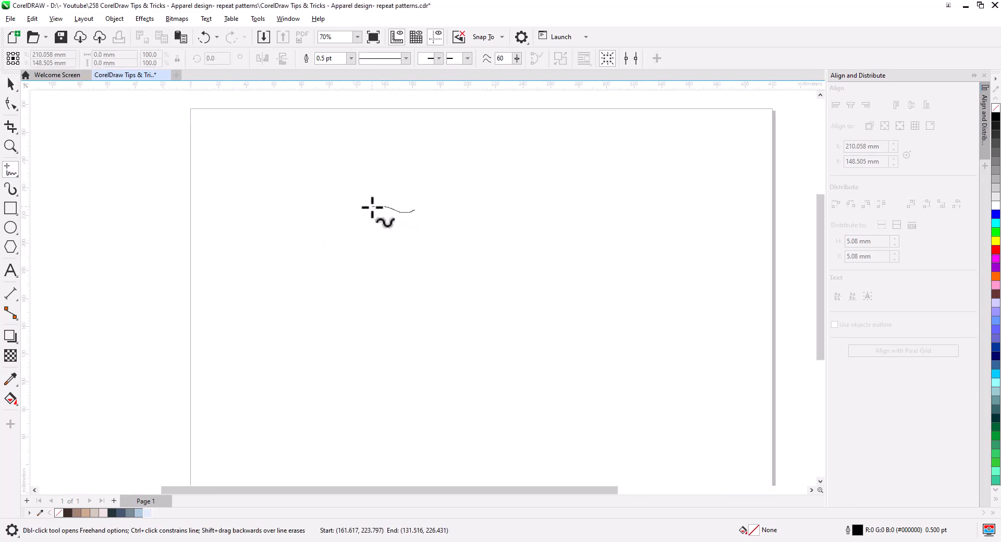
{"action": "mouse_move", "coordinate": [363, 241]}
{"action": "left_mouse_down"}
{"action": "mouse_move", "coordinate": [307, 274]}
{"action": "mouse_move", "coordinate": [315, 289]}
{"action": "mouse_move", "coordinate": [406, 262]}
{"action": "mouse_move", "coordinate": [445, 218]}
{"action": "mouse_move", "coordinate": [448, 198]}
{"action": "mouse_move", "coordinate": [417, 208]}
{"action": "left_mouse_up"}
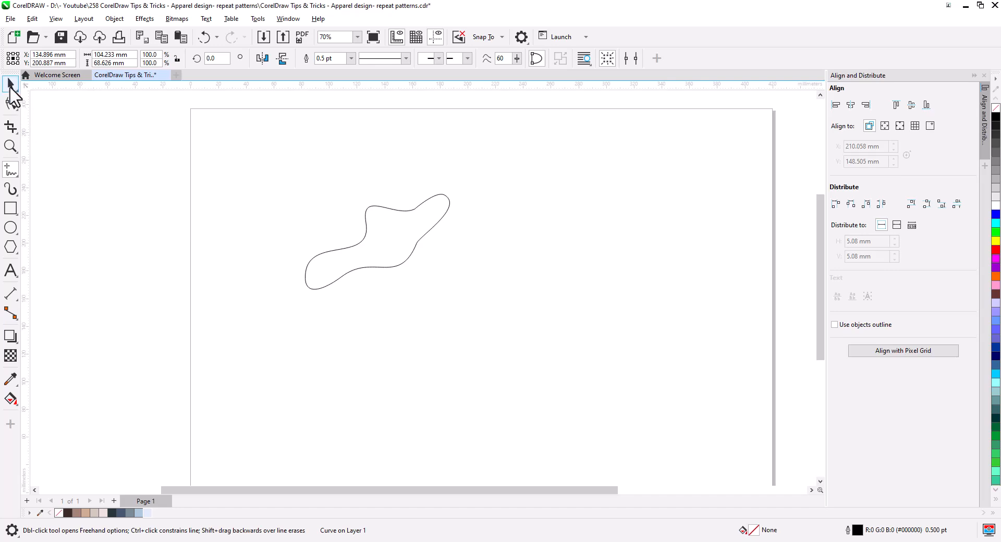
{"action": "left_click", "coordinate": [10, 84]}
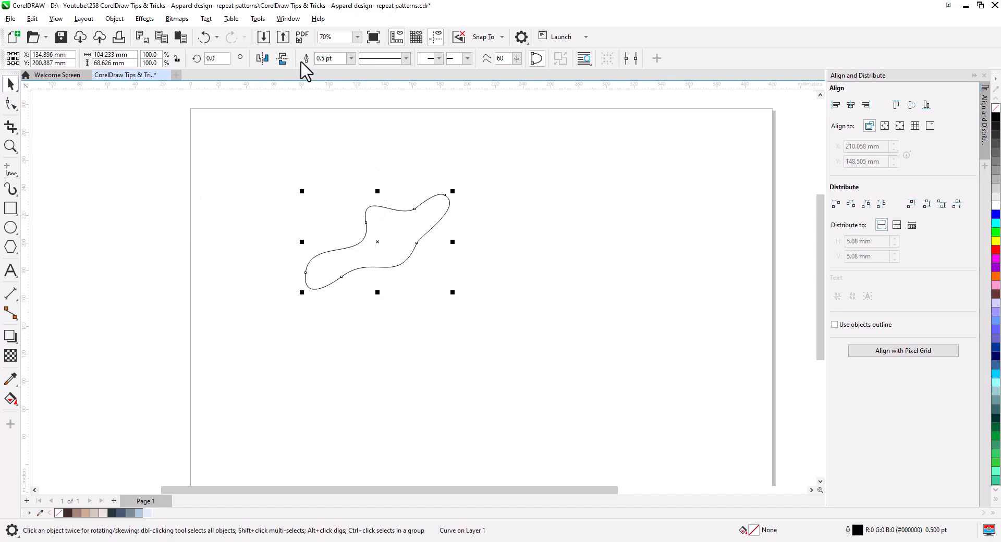
Step: Show the Properties docker and close the Align and Distribute docker
{"action": "left_click", "coordinate": [288, 19]}
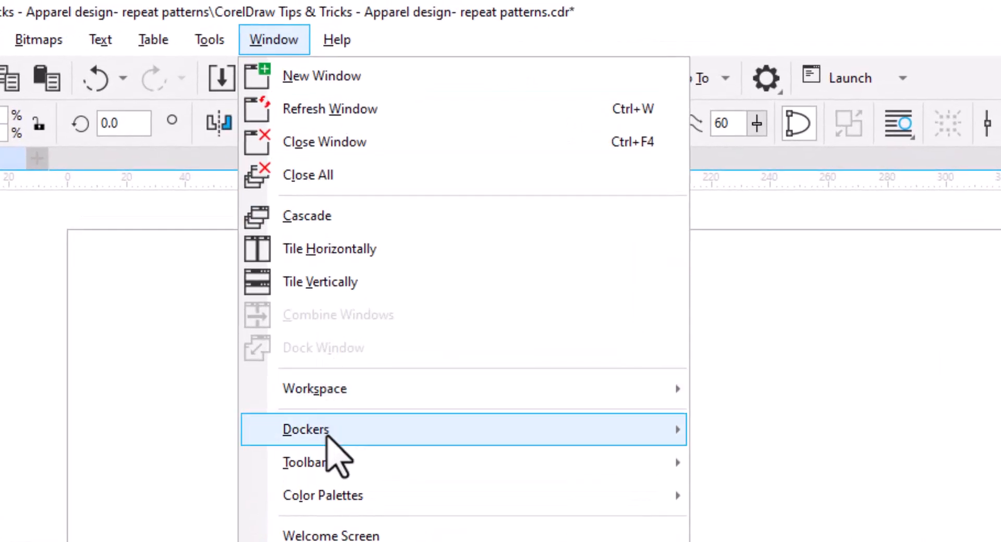
{"action": "mouse_move", "coordinate": [327, 437]}
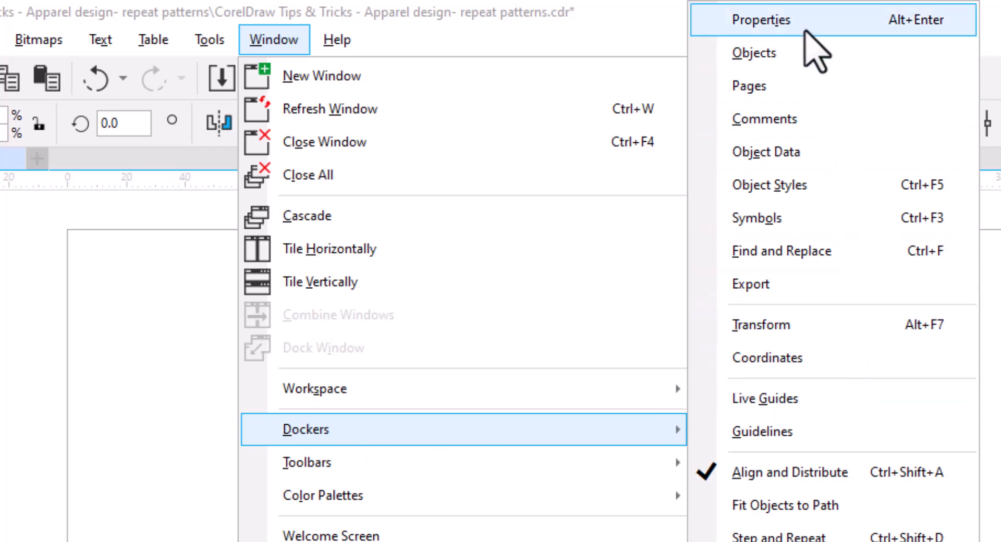
{"action": "left_click", "coordinate": [808, 27]}
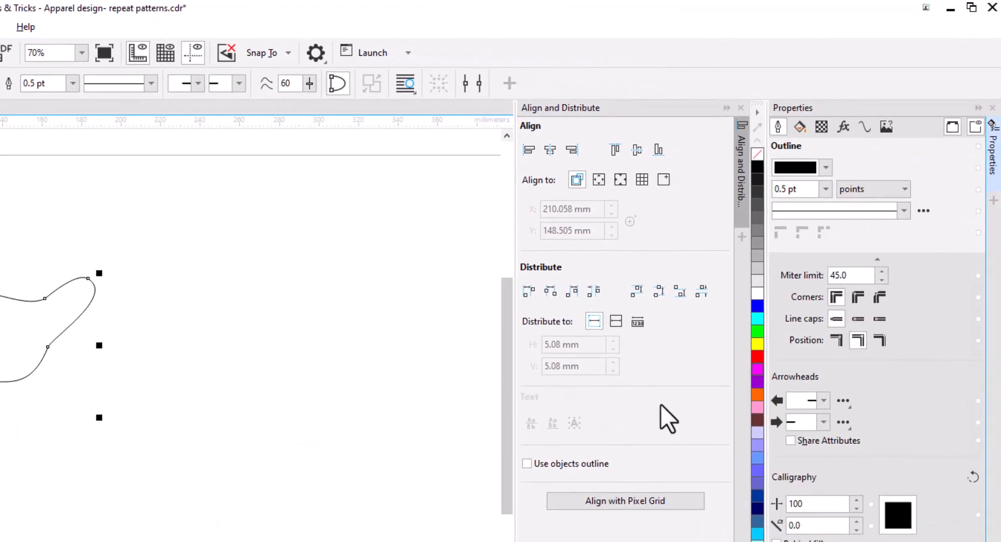
{"action": "left_click", "coordinate": [741, 107]}
Step: Remove the outline colour from the freehand blob
{"action": "left_click", "coordinate": [827, 167]}
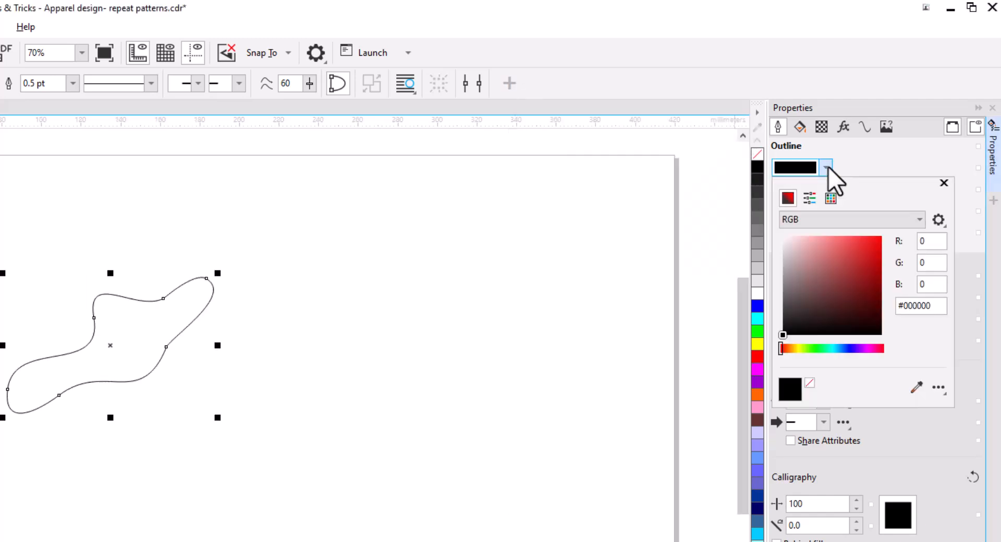
{"action": "left_click", "coordinate": [810, 383]}
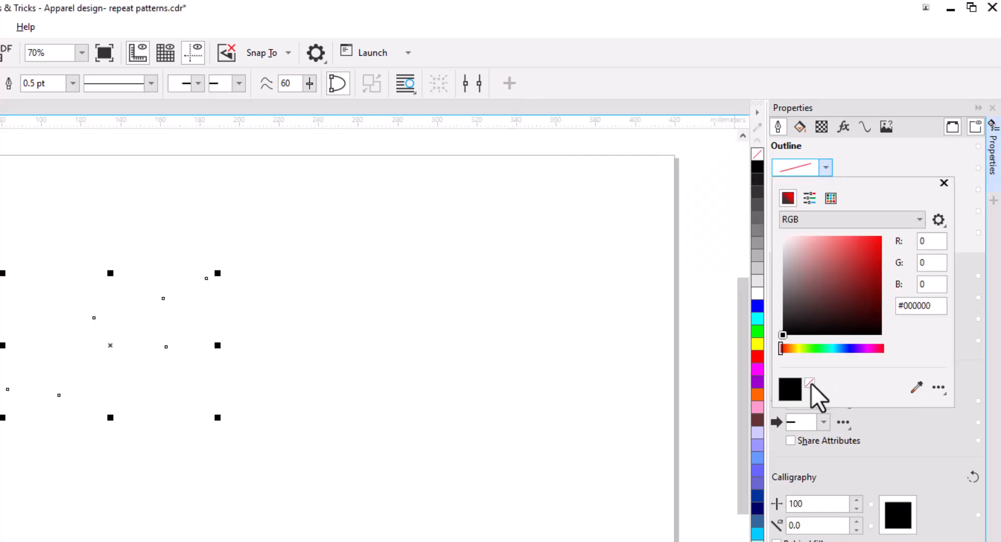
{"action": "left_click", "coordinate": [949, 438]}
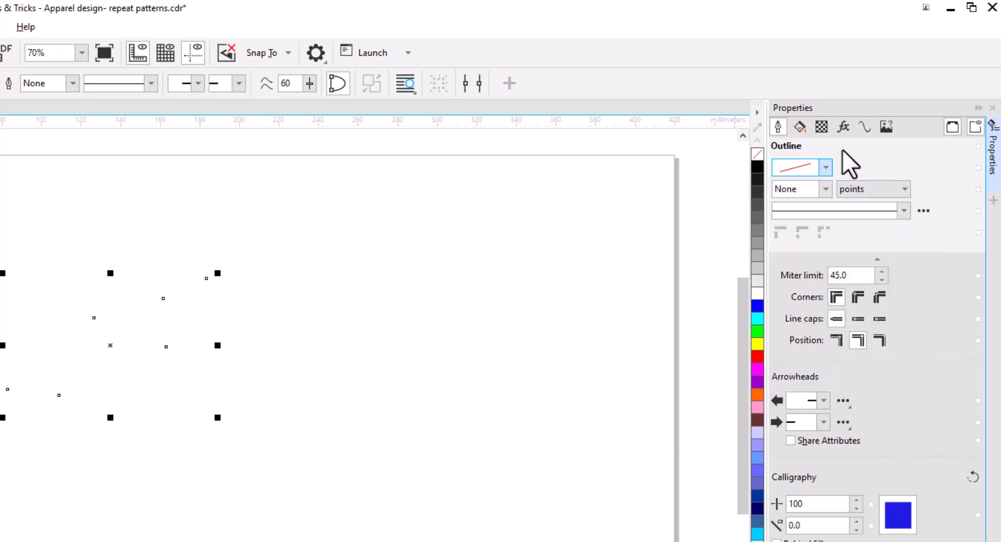
Step: Give the blob a uniform fill in the document palette's dark brown, #3B2C29
{"action": "left_click", "coordinate": [799, 126]}
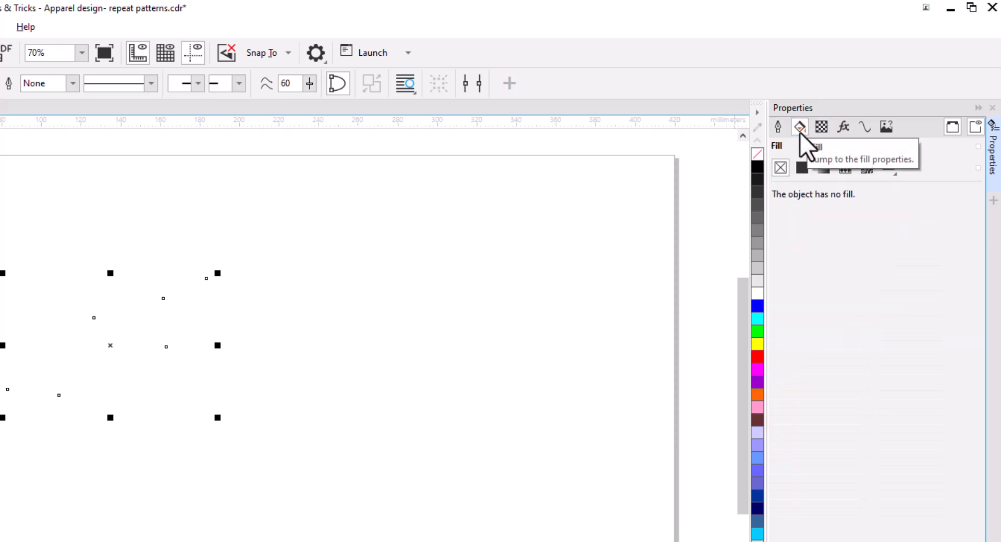
{"action": "left_click", "coordinate": [803, 169]}
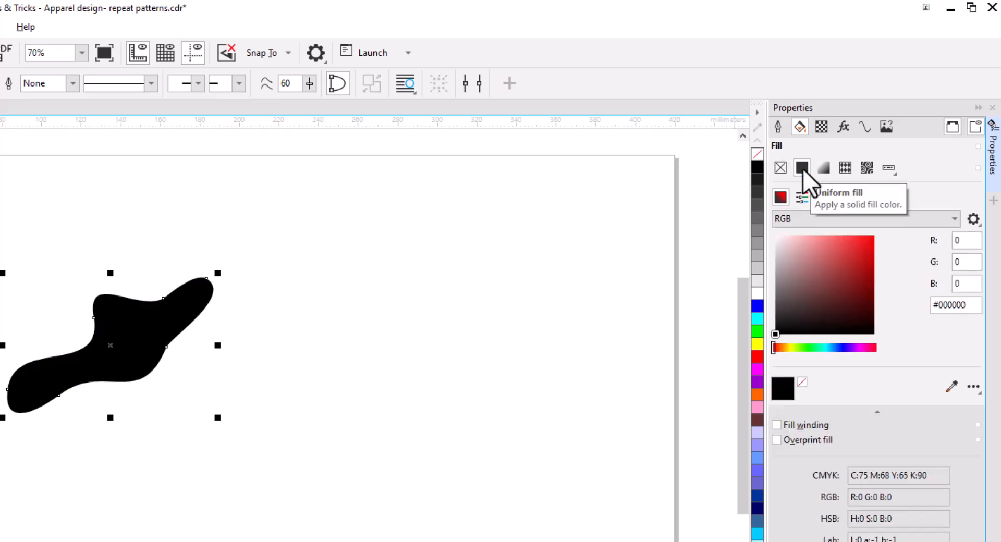
{"action": "left_click", "coordinate": [824, 197]}
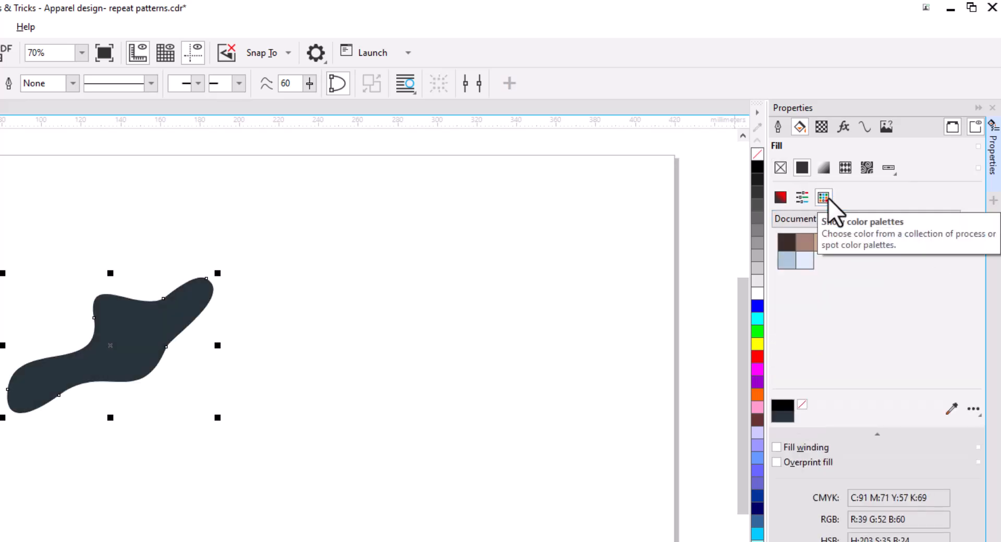
{"action": "left_click", "coordinate": [786, 242]}
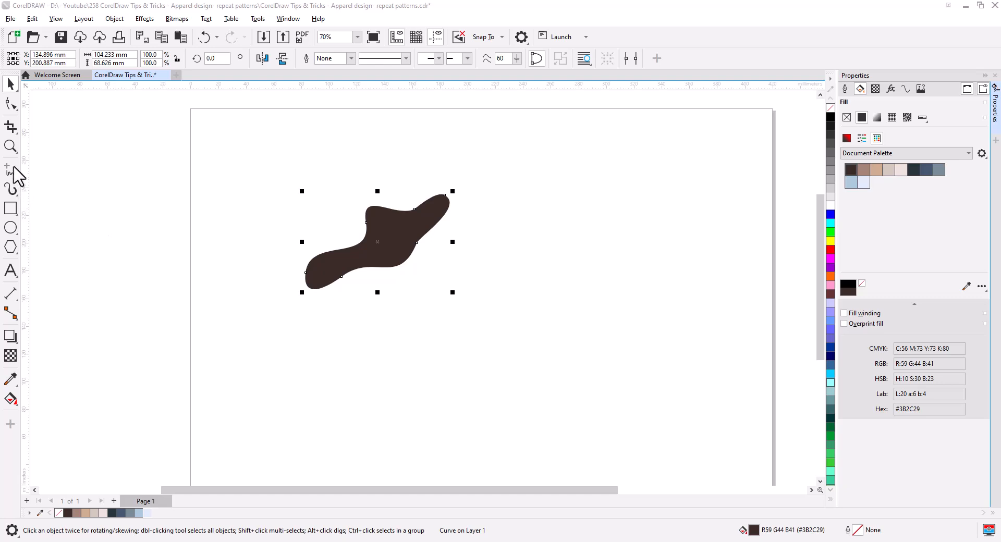
Step: Draw a second closed freehand blob about 81 by 65 mm beside the brown one and fill it with tan #A48374
{"action": "left_click", "coordinate": [11, 172]}
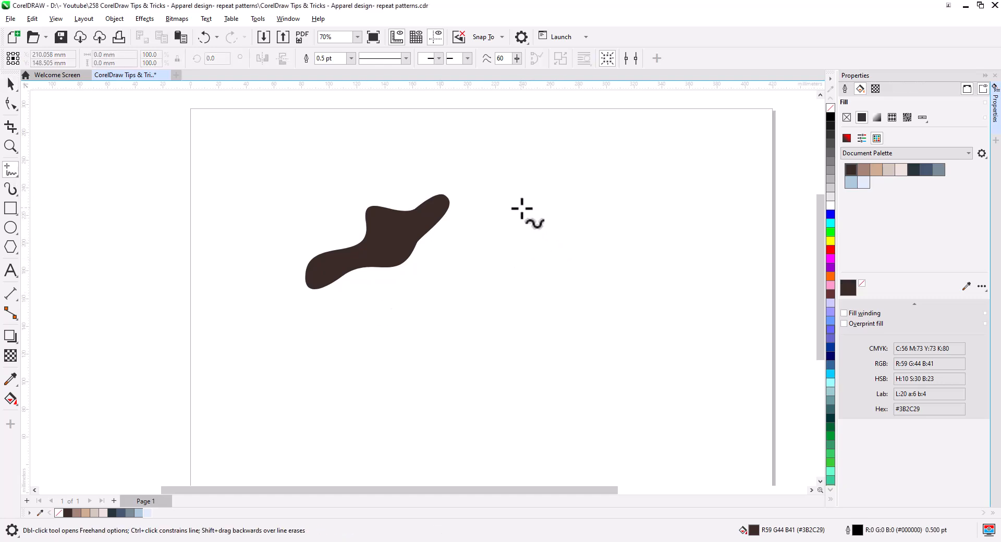
{"action": "mouse_move", "coordinate": [522, 208]}
{"action": "left_mouse_down"}
{"action": "mouse_move", "coordinate": [501, 202]}
{"action": "mouse_move", "coordinate": [482, 229]}
{"action": "left_mouse_up"}
{"action": "mouse_move", "coordinate": [435, 259]}
{"action": "left_mouse_down"}
{"action": "mouse_move", "coordinate": [456, 292]}
{"action": "mouse_move", "coordinate": [490, 266]}
{"action": "left_mouse_up"}
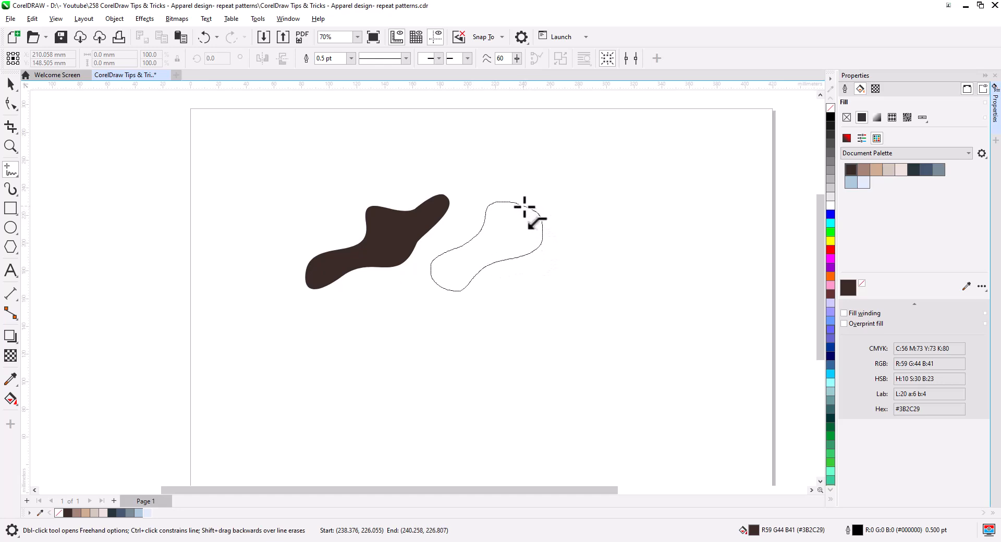
{"action": "left_click_drag", "start_coordinate": [525, 207], "coordinate": [521, 216]}
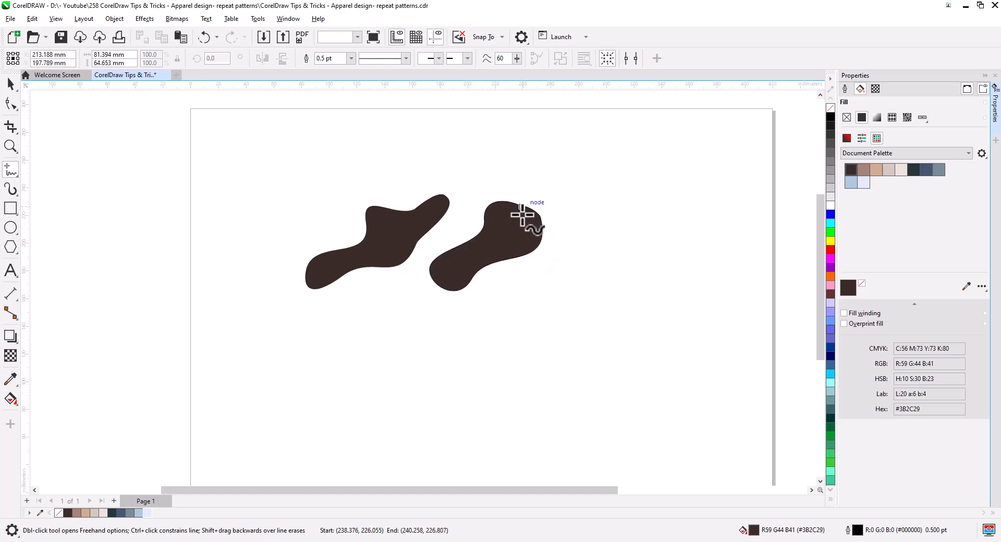
{"action": "left_click", "coordinate": [77, 514]}
Step: Draw a third freehand blob about 137 by 71 mm overlapping the lower parts of the others and fill it with slate blue #45566D
{"action": "mouse_move", "coordinate": [348, 251]}
{"action": "left_mouse_down"}
{"action": "mouse_move", "coordinate": [309, 240]}
{"action": "mouse_move", "coordinate": [292, 251]}
{"action": "mouse_move", "coordinate": [279, 300]}
{"action": "left_mouse_up"}
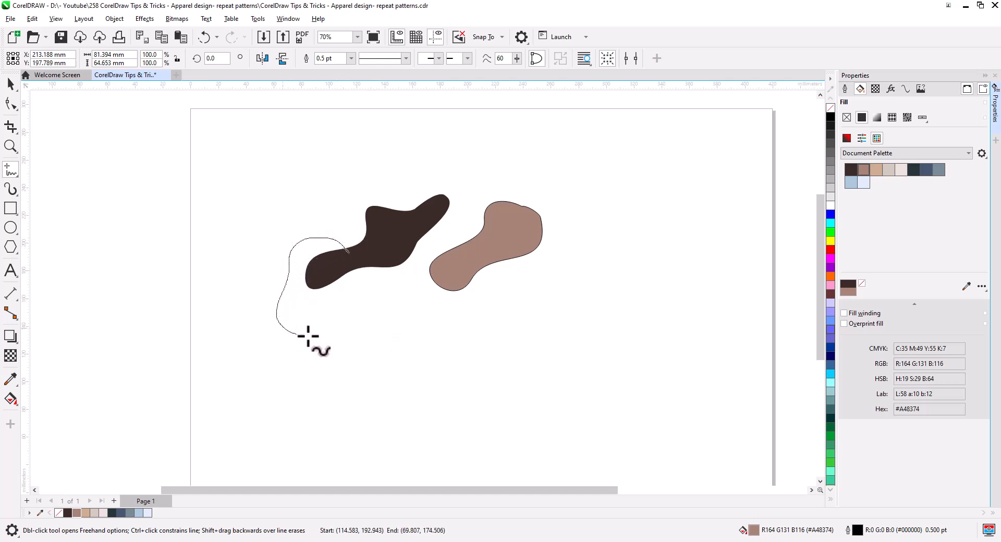
{"action": "mouse_move", "coordinate": [377, 324]}
{"action": "left_mouse_down"}
{"action": "mouse_move", "coordinate": [439, 319]}
{"action": "mouse_move", "coordinate": [465, 261]}
{"action": "mouse_move", "coordinate": [397, 286]}
{"action": "mouse_move", "coordinate": [379, 252]}
{"action": "mouse_move", "coordinate": [348, 252]}
{"action": "left_mouse_up"}
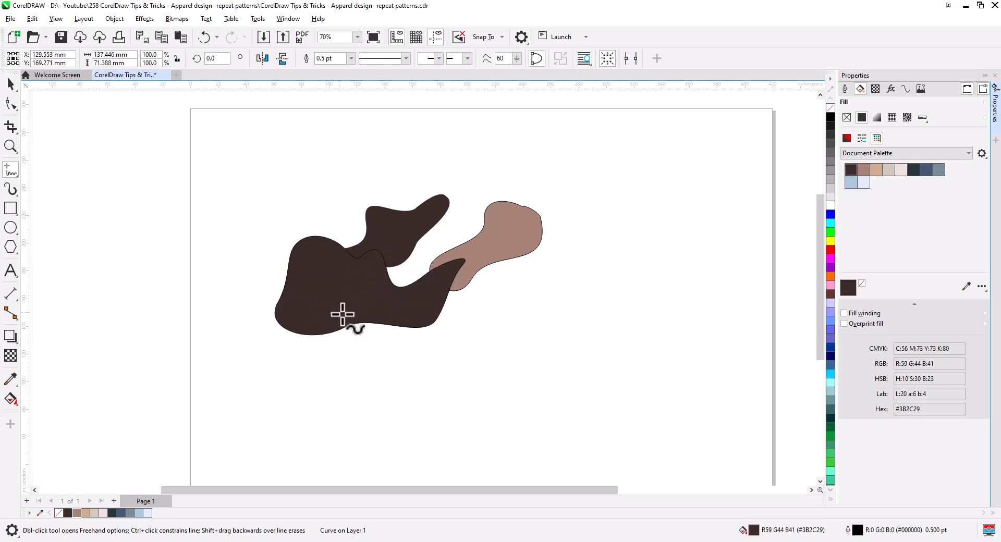
{"action": "left_click", "coordinate": [121, 513]}
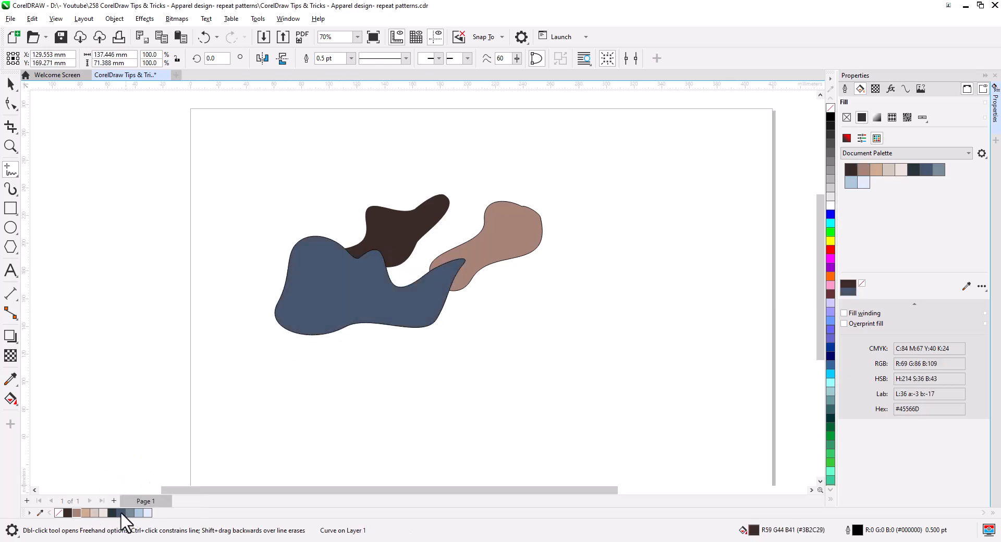
Step: Remove the outlines from all the shapes and move the tan blob closer so more of it lies behind the blue one
{"action": "double_click", "coordinate": [10, 83]}
{"action": "left_click", "coordinate": [449, 389]}
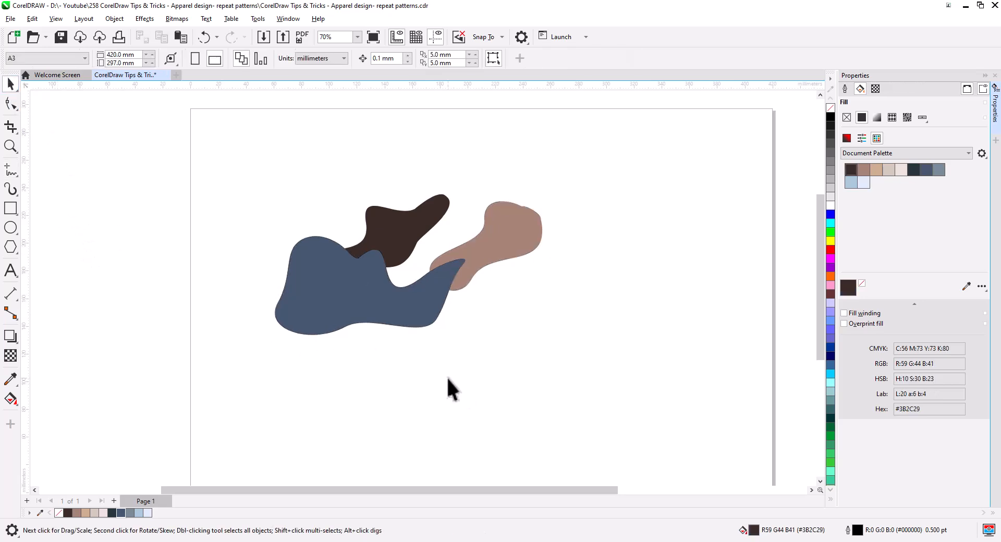
{"action": "left_click_drag", "start_coordinate": [481, 264], "coordinate": [439, 280]}
Step: Start the Dabble art stroke effect on the blue blob and set its style to Ice Cube
{"action": "left_click", "coordinate": [359, 308]}
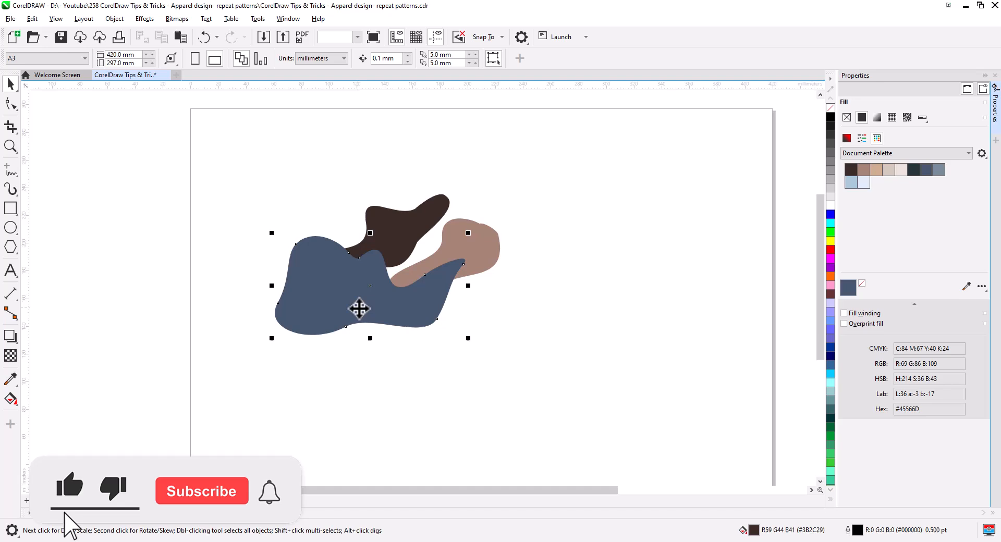
{"action": "left_click", "coordinate": [145, 19]}
{"action": "mouse_move", "coordinate": [160, 86]}
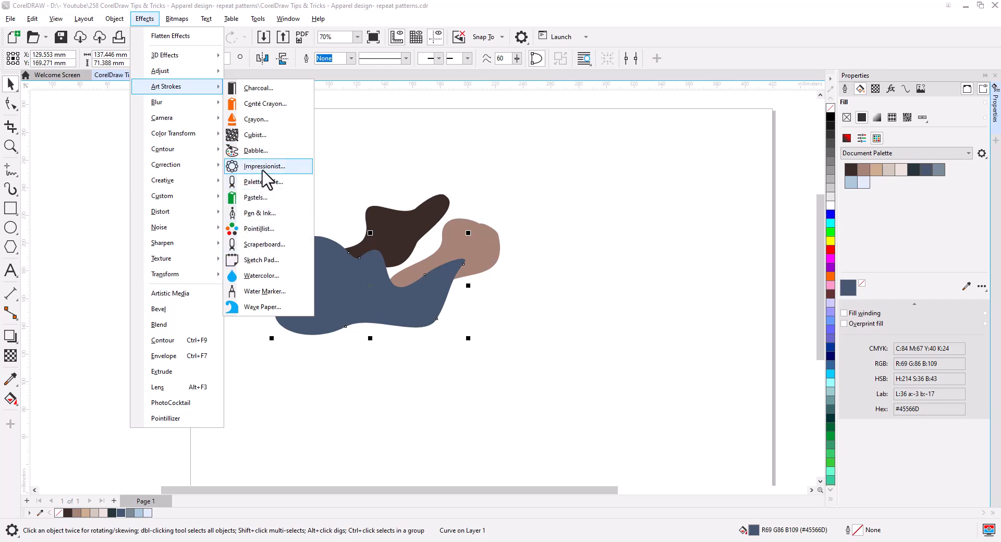
{"action": "mouse_move", "coordinate": [167, 182]}
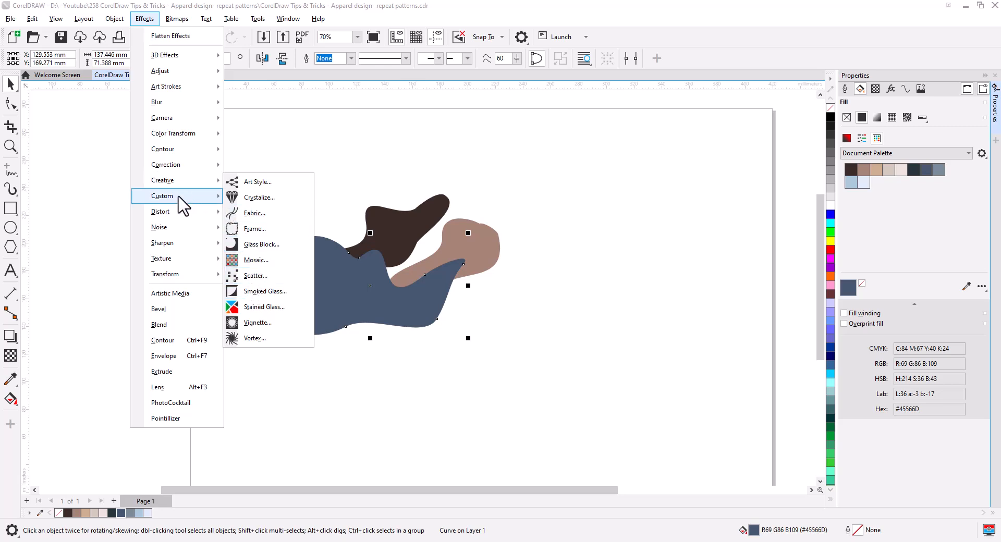
{"action": "mouse_move", "coordinate": [172, 214]}
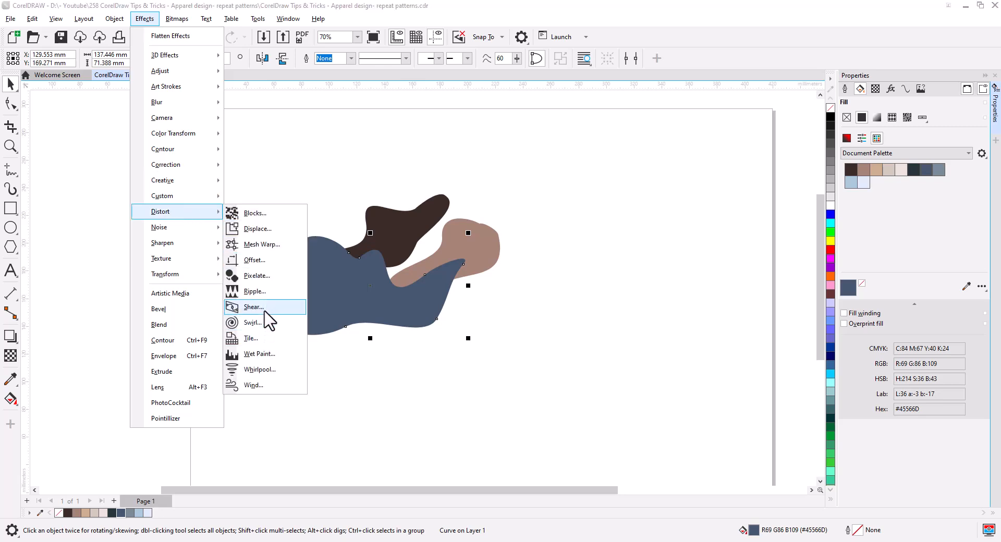
{"action": "mouse_move", "coordinate": [174, 259]}
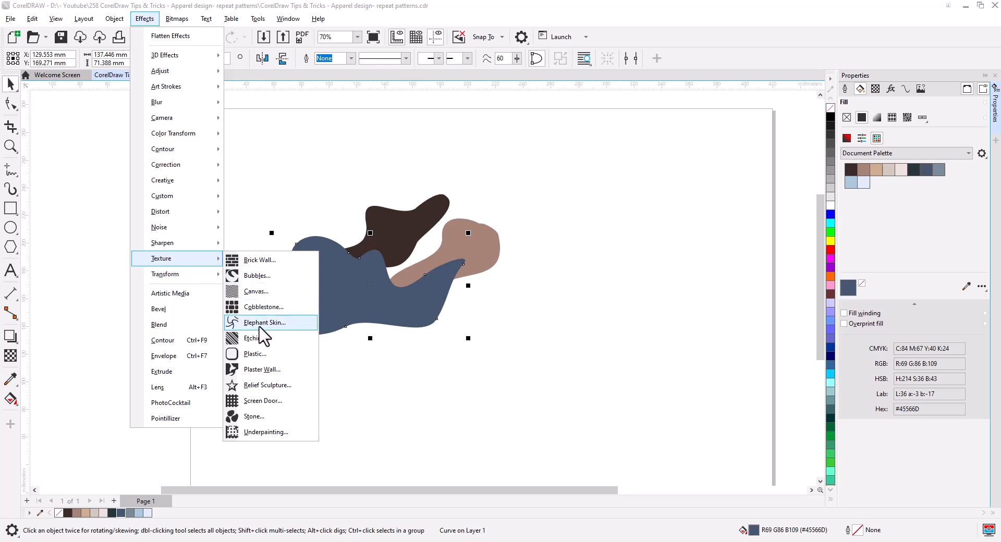
{"action": "mouse_move", "coordinate": [192, 274]}
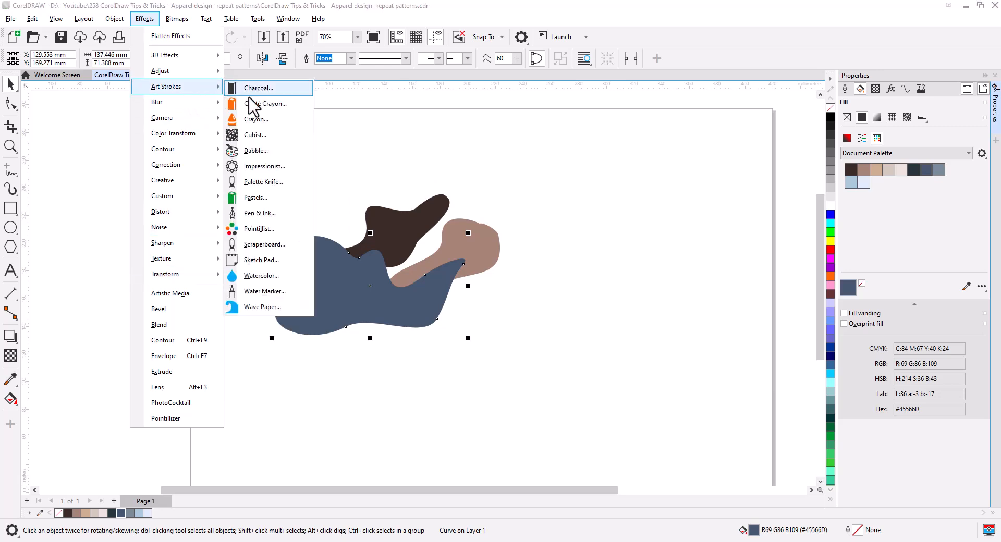
{"action": "left_click", "coordinate": [274, 151]}
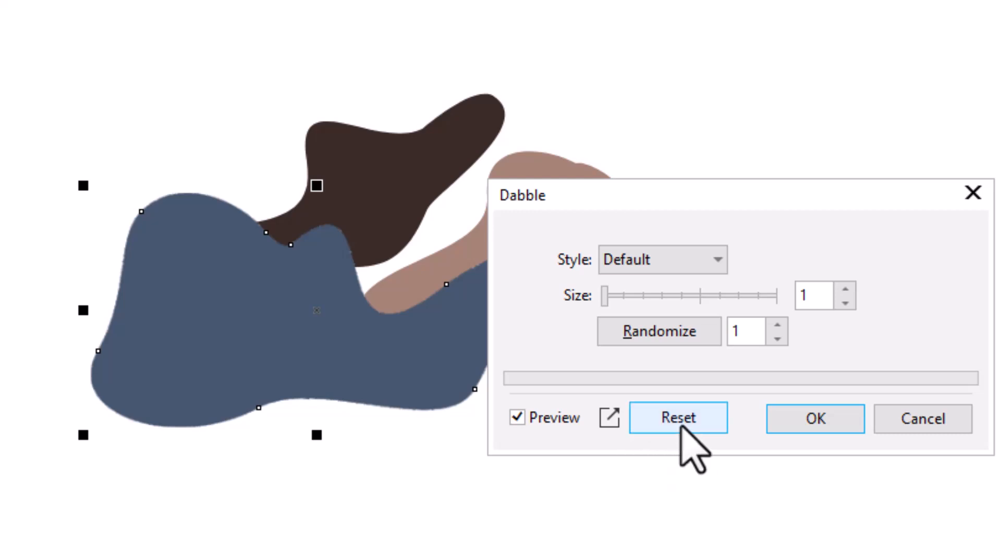
{"action": "left_click", "coordinate": [697, 259]}
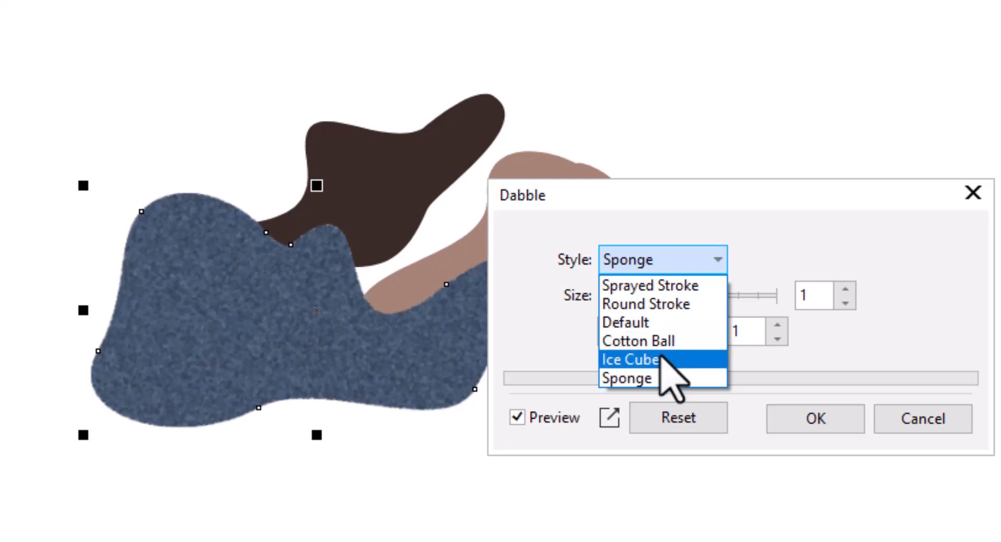
{"action": "left_click", "coordinate": [661, 359]}
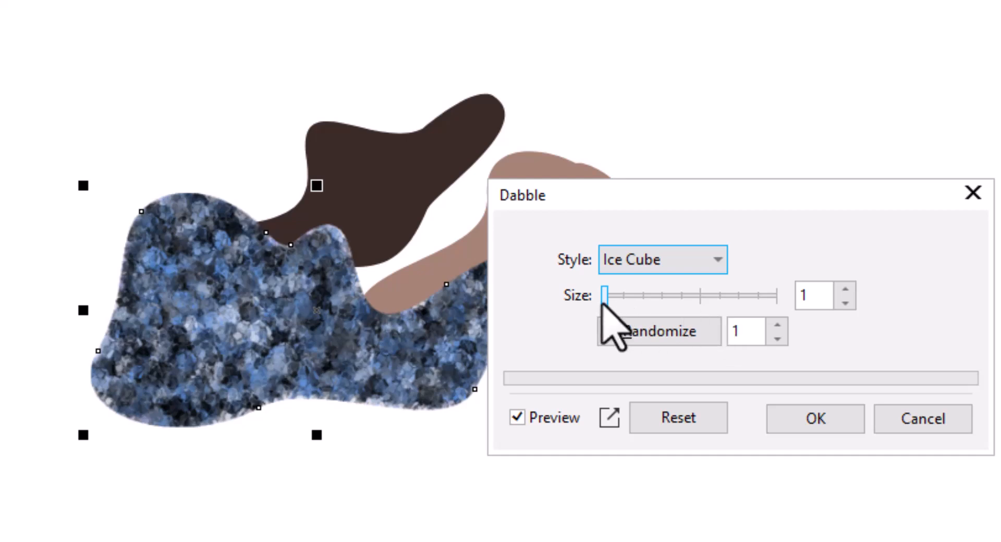
Step: Set the Dabble size to 5, randomize the pattern to 808, and apply the effect to the blue blob
{"action": "mouse_move", "coordinate": [603, 304]}
{"action": "left_mouse_down"}
{"action": "mouse_move", "coordinate": [697, 302]}
{"action": "mouse_move", "coordinate": [678, 299]}
{"action": "left_mouse_up"}
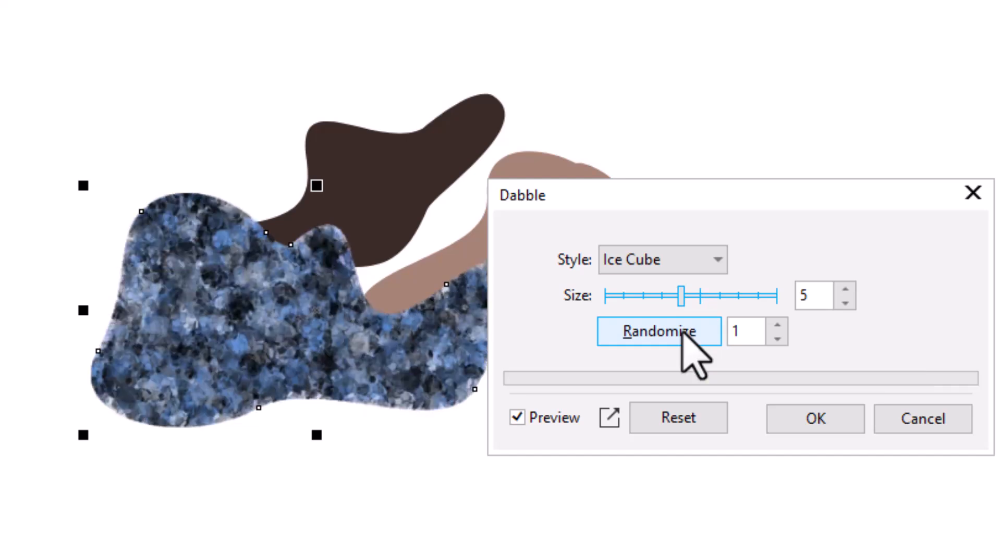
{"action": "left_click", "coordinate": [683, 331]}
{"action": "left_click", "coordinate": [683, 332]}
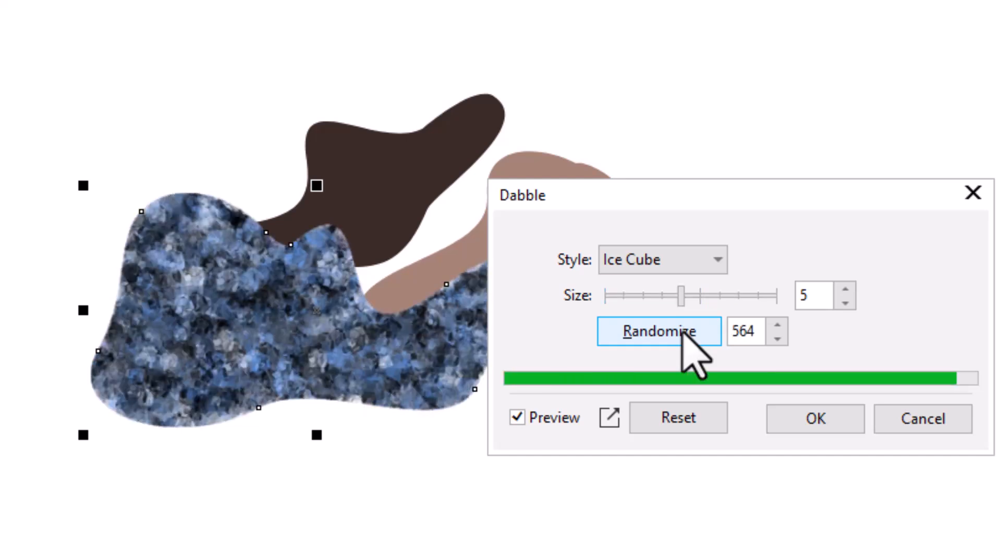
{"action": "left_click", "coordinate": [683, 332]}
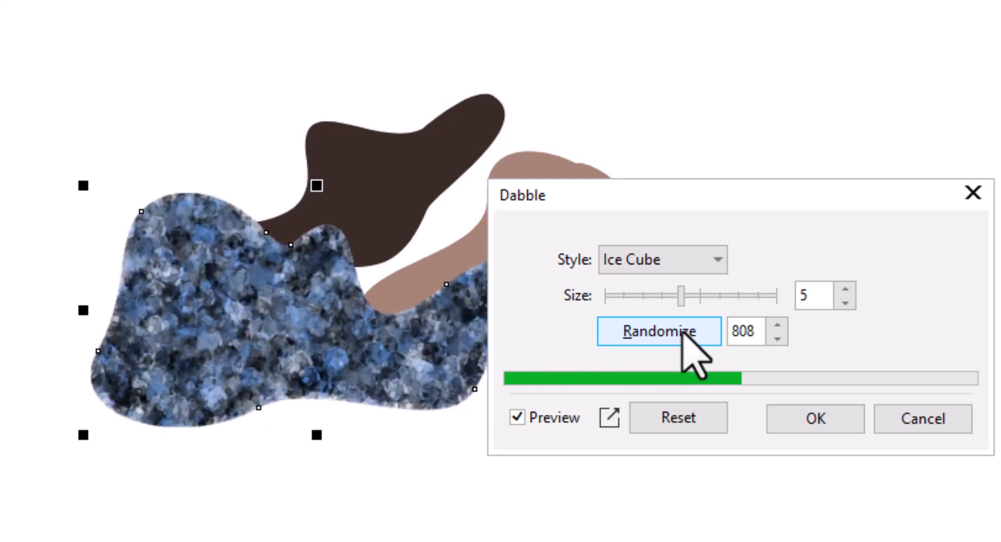
{"action": "left_click", "coordinate": [812, 420]}
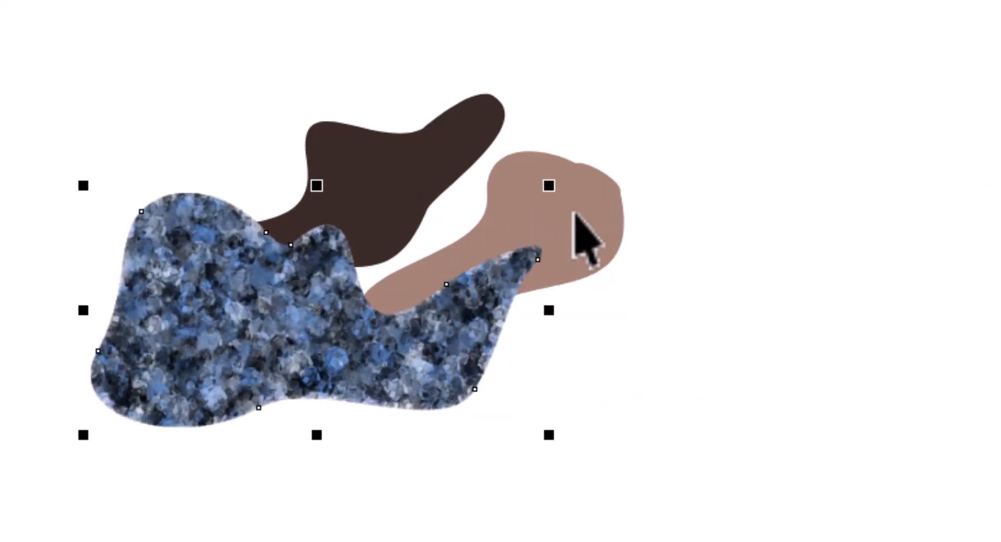
Step: Apply the Dabble art stroke effect to the tan blob with the Ice Cube style, size 5 and a randomized pattern
{"action": "left_click", "coordinate": [578, 212]}
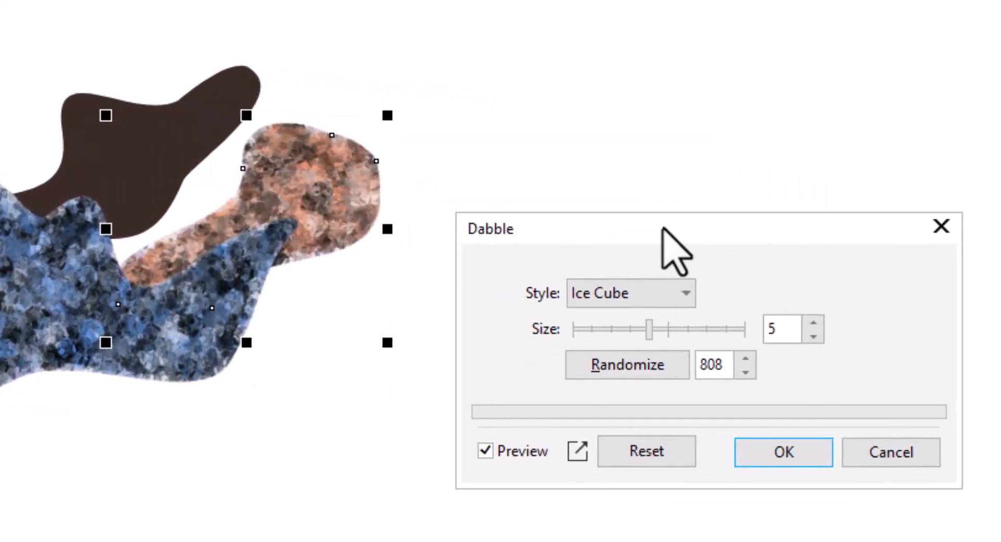
{"action": "left_click", "coordinate": [402, 271]}
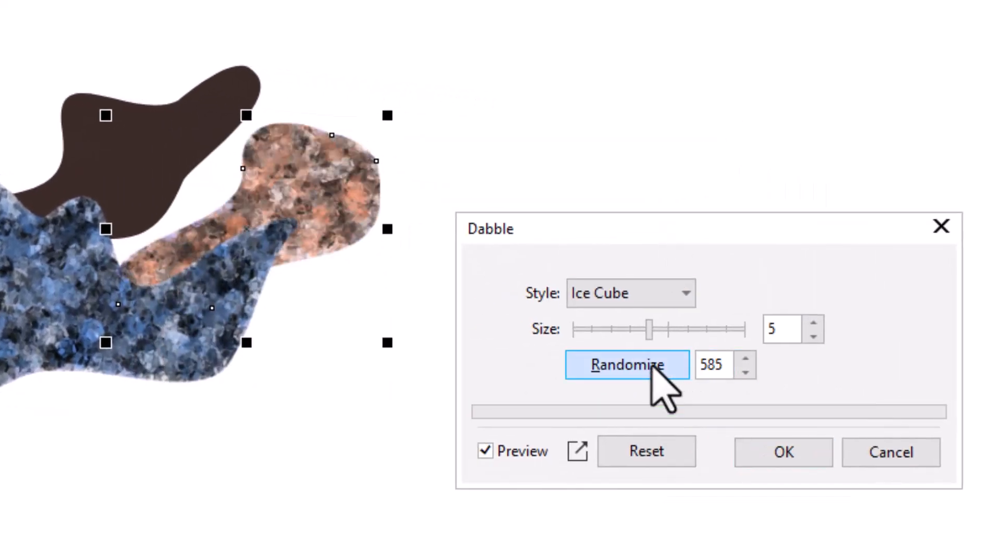
{"action": "left_click", "coordinate": [653, 364]}
{"action": "left_click", "coordinate": [786, 443]}
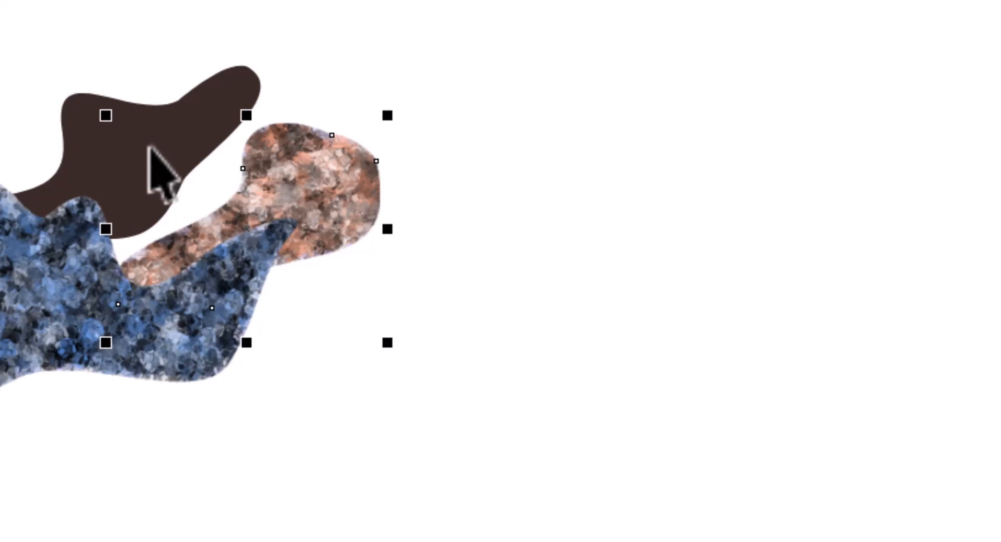
Step: Apply the Dabble effect to the dark brown blob with the Ice Cube style, size 2 and the pattern randomized to 823
{"action": "left_click", "coordinate": [152, 167]}
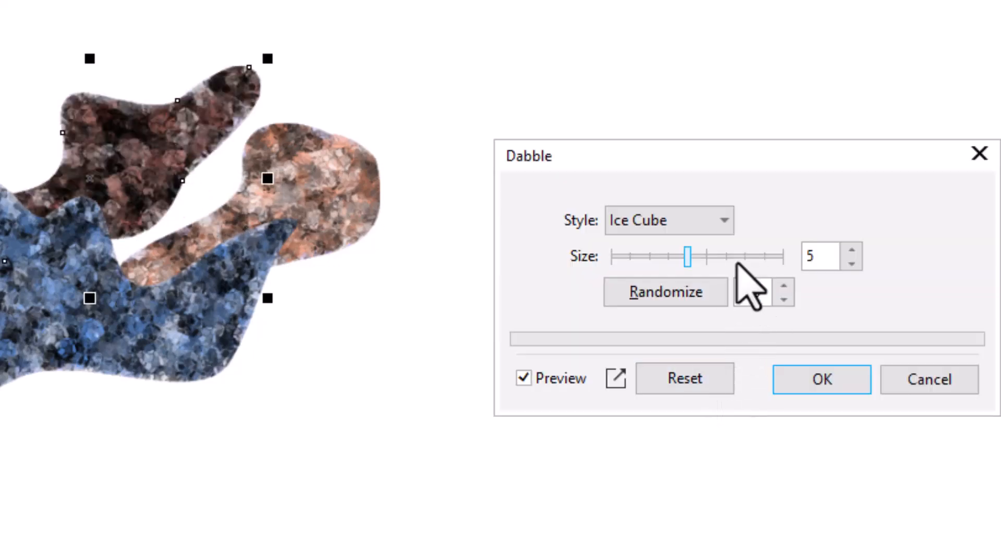
{"action": "left_click", "coordinate": [730, 257]}
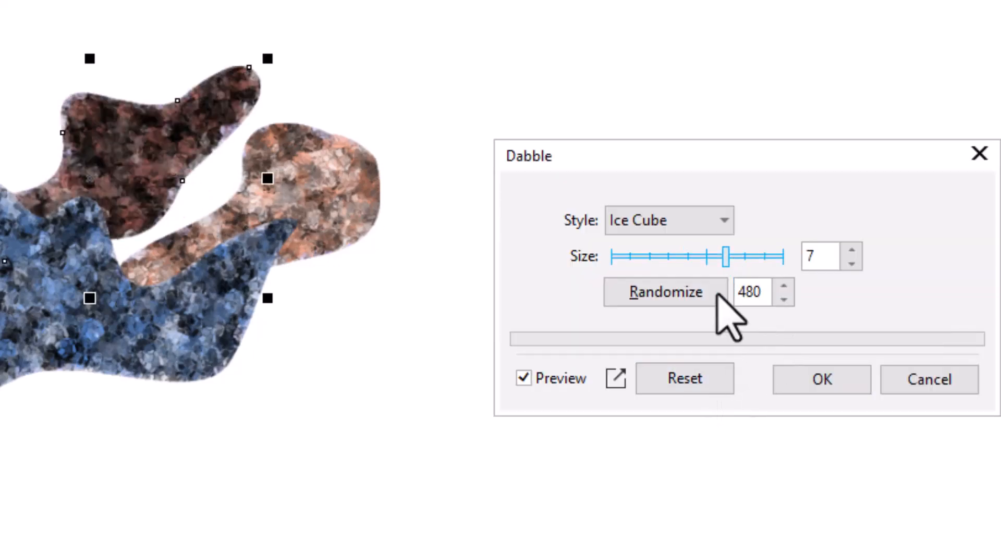
{"action": "left_click", "coordinate": [678, 292]}
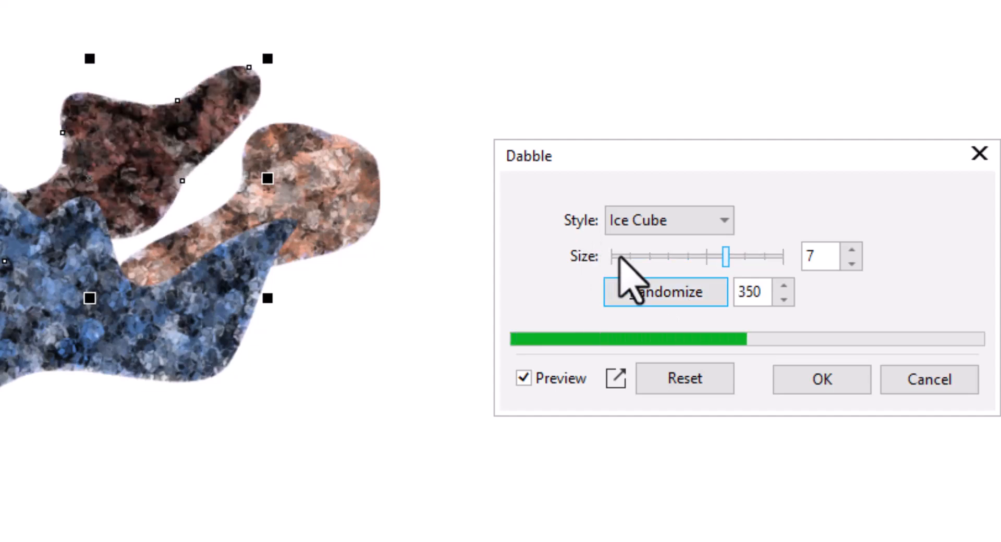
{"action": "left_click", "coordinate": [634, 257]}
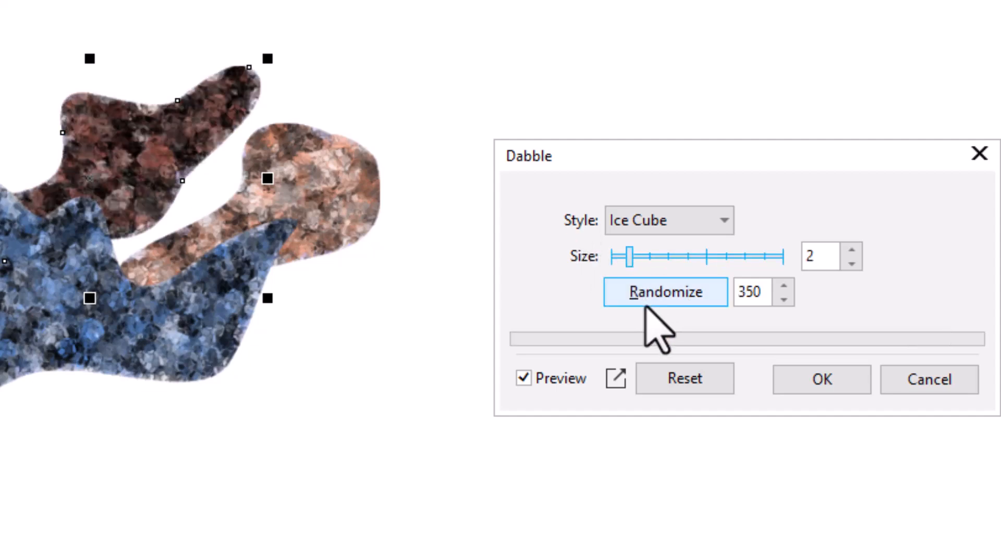
{"action": "left_click", "coordinate": [680, 291]}
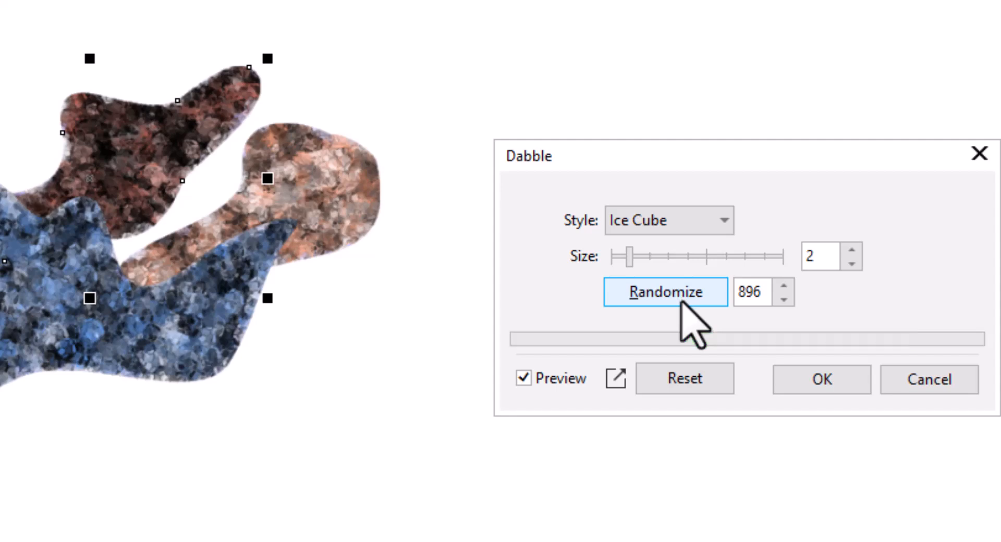
{"action": "left_click", "coordinate": [680, 297]}
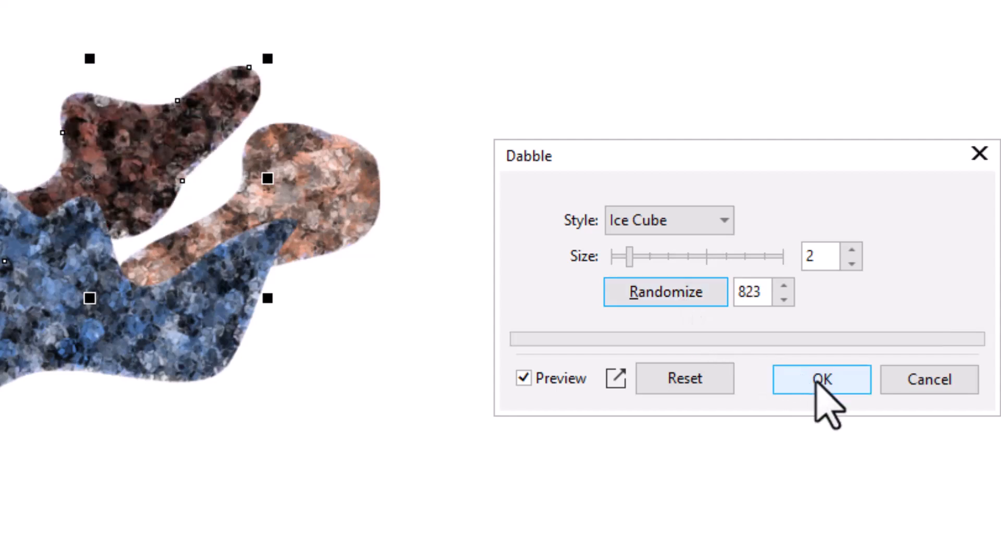
{"action": "left_click", "coordinate": [816, 386]}
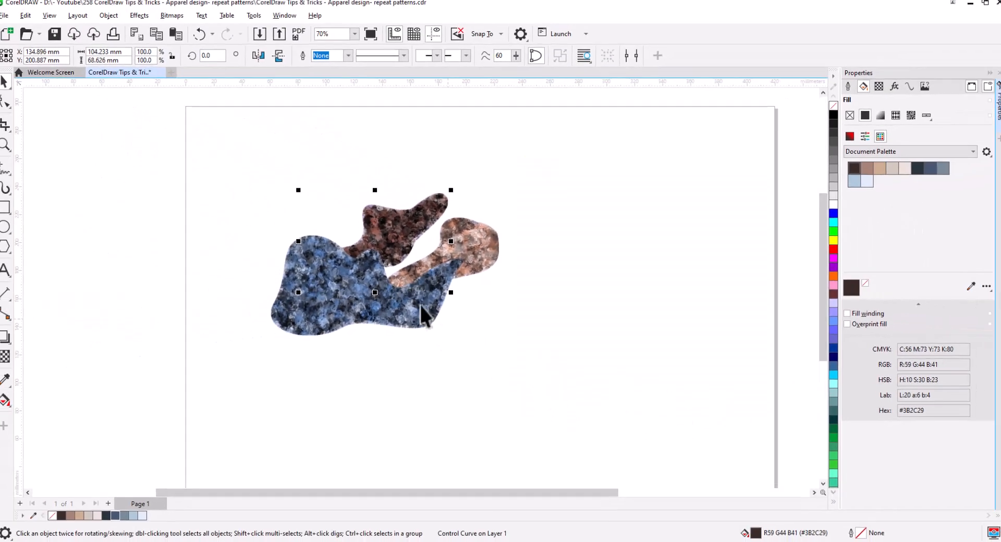
Step: Set the transparency merge mode of the large blue blob to Multiply
{"action": "scroll", "coordinate": [271, 311], "scroll_direction": "up", "scroll_amount": 5}
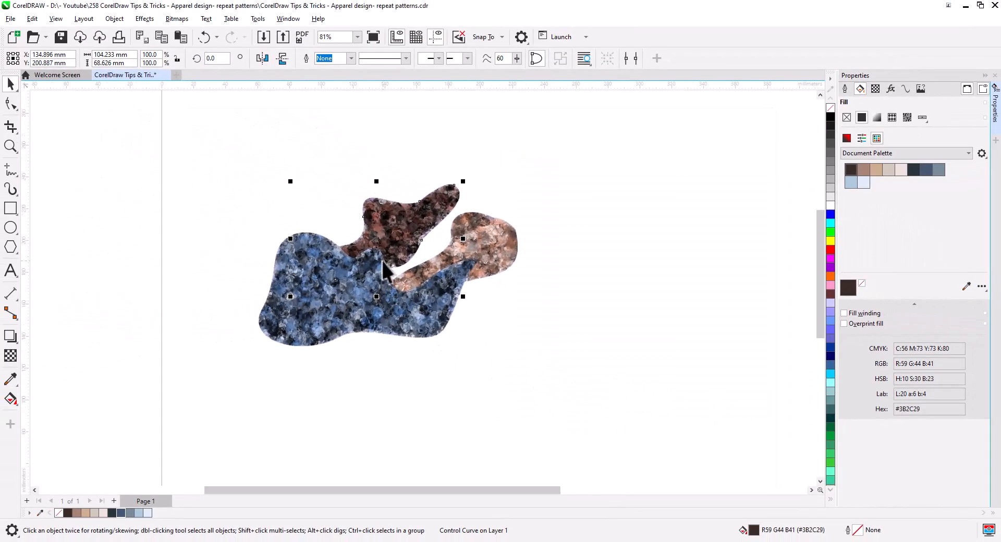
{"action": "left_click_drag", "start_coordinate": [416, 302], "coordinate": [406, 301]}
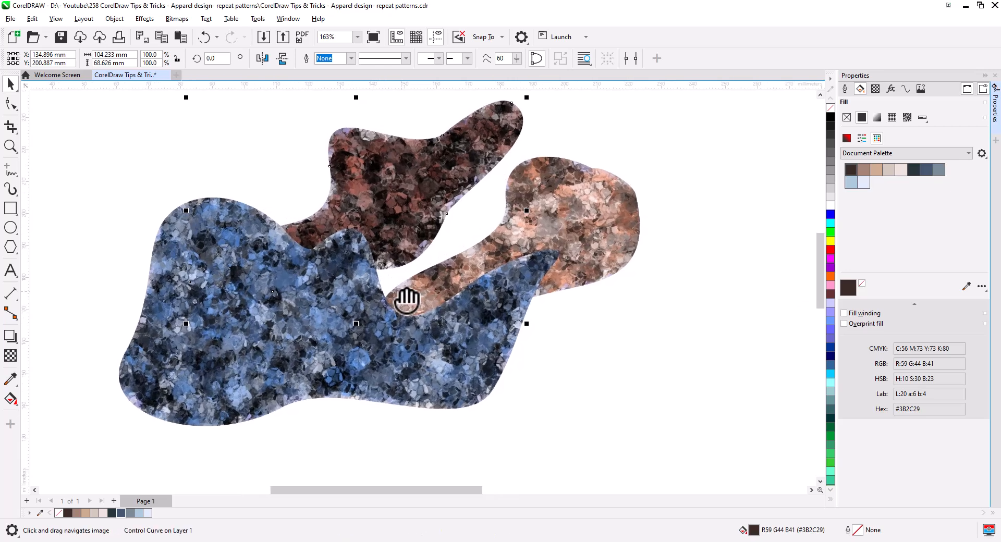
{"action": "left_click", "coordinate": [875, 90]}
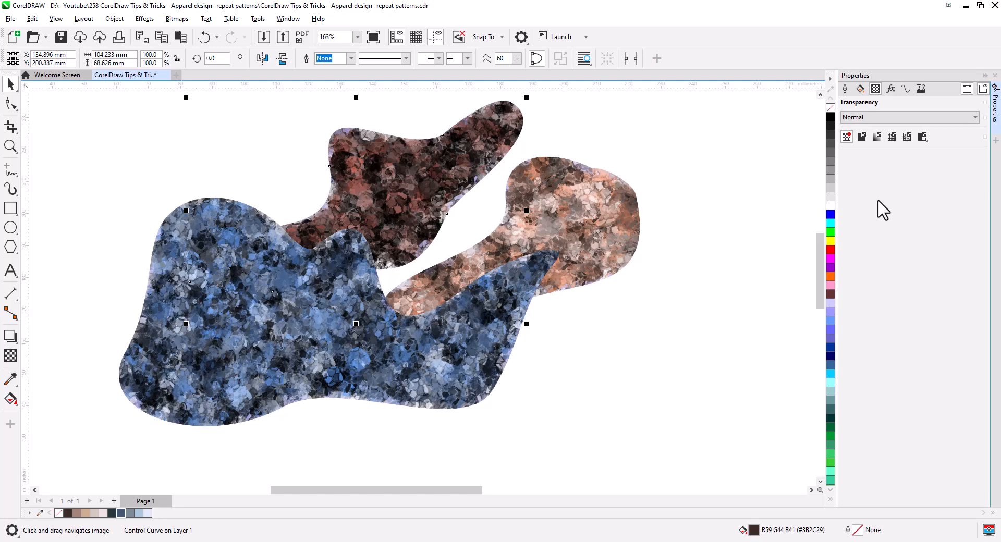
{"action": "left_click", "coordinate": [896, 116]}
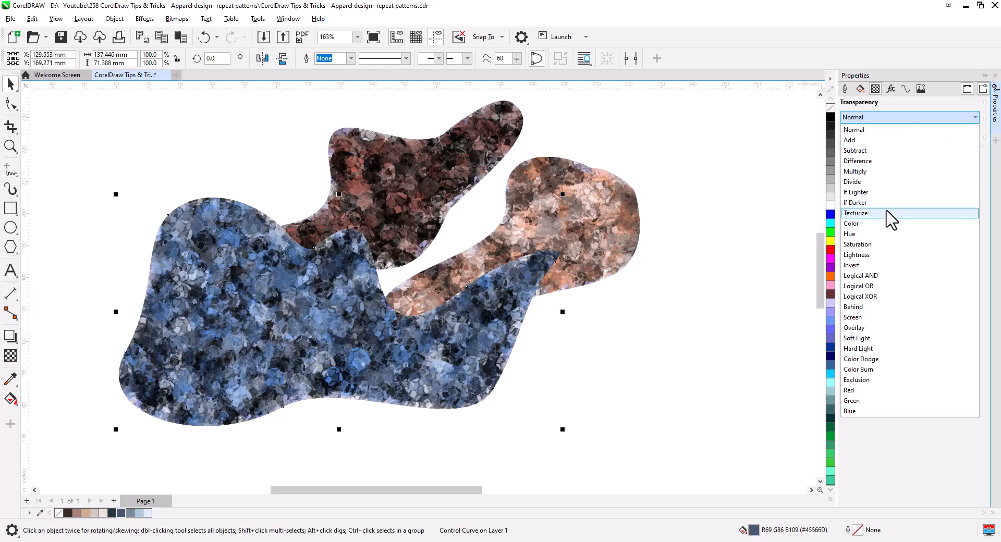
{"action": "left_click", "coordinate": [889, 173]}
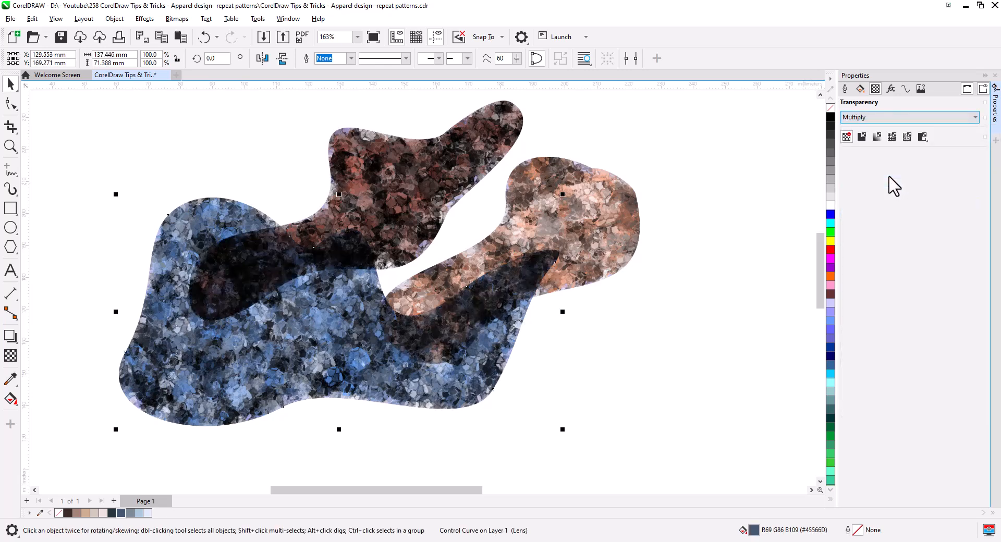
Step: Try the Overlay and Color Dodge merge modes on the blue blob and return it to Multiply
{"action": "left_click", "coordinate": [892, 117]}
{"action": "left_click", "coordinate": [892, 328]}
{"action": "left_click", "coordinate": [892, 119]}
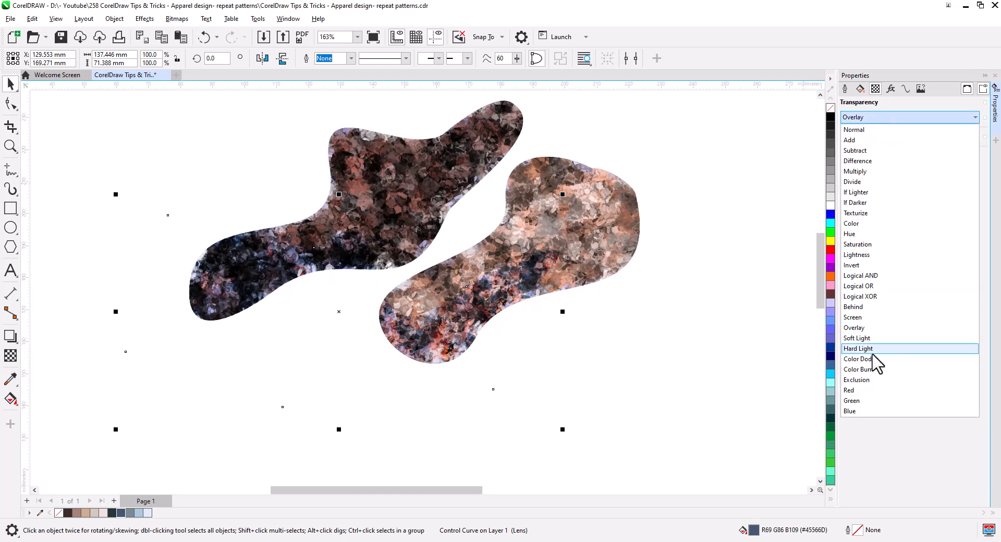
{"action": "left_click", "coordinate": [883, 357]}
{"action": "left_click", "coordinate": [896, 119]}
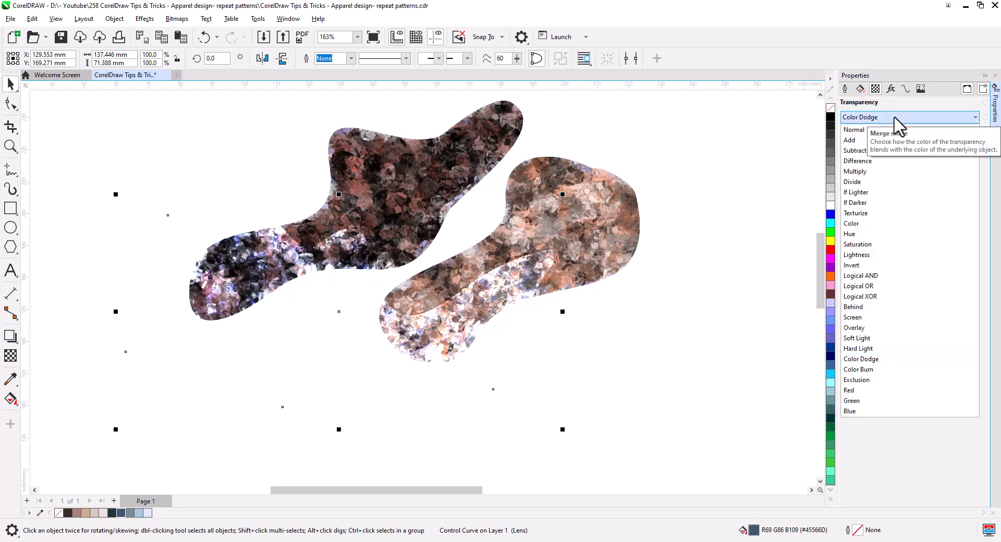
{"action": "left_click", "coordinate": [875, 185]}
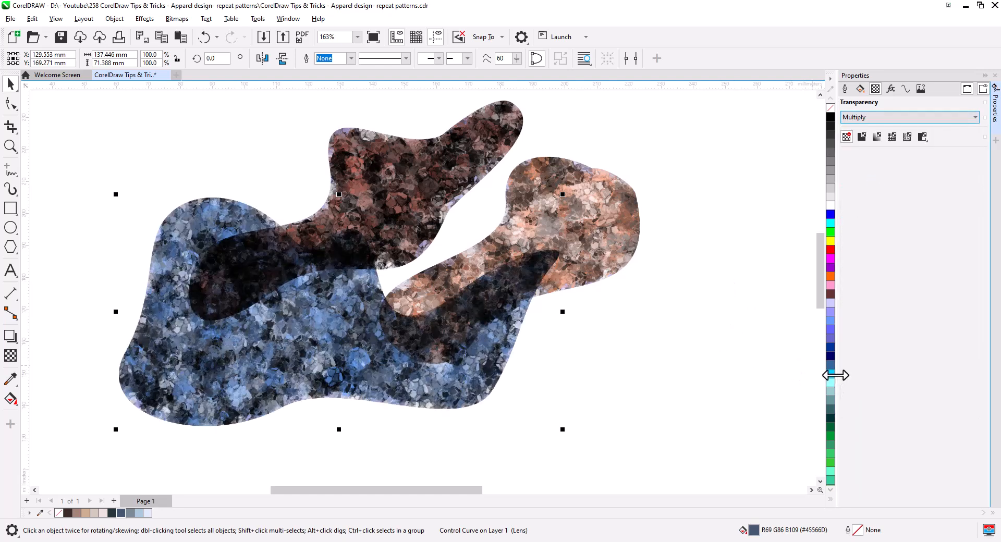
Step: Move the dark brown blob down and right so it overlaps both the tan and blue blobs
{"action": "left_click", "coordinate": [439, 175]}
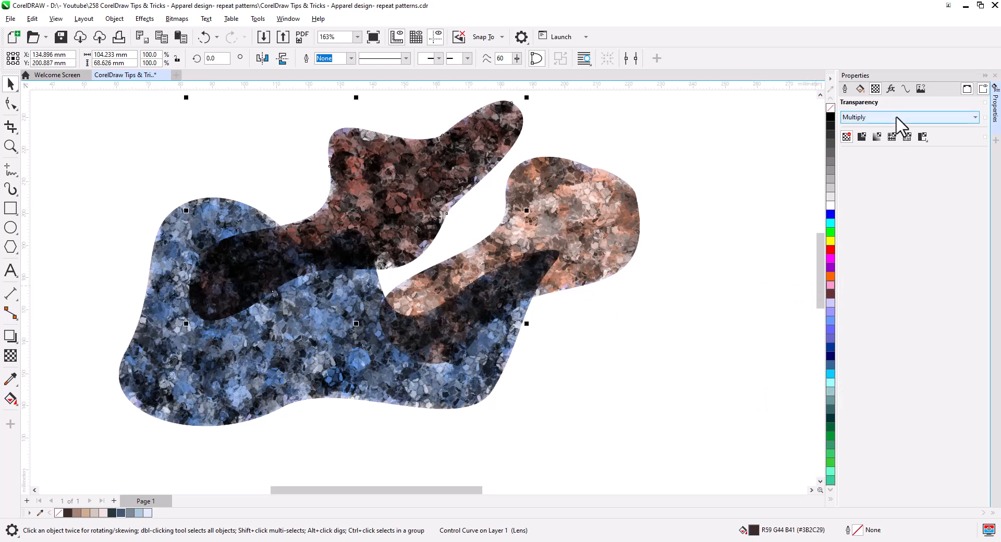
{"action": "left_click", "coordinate": [469, 360]}
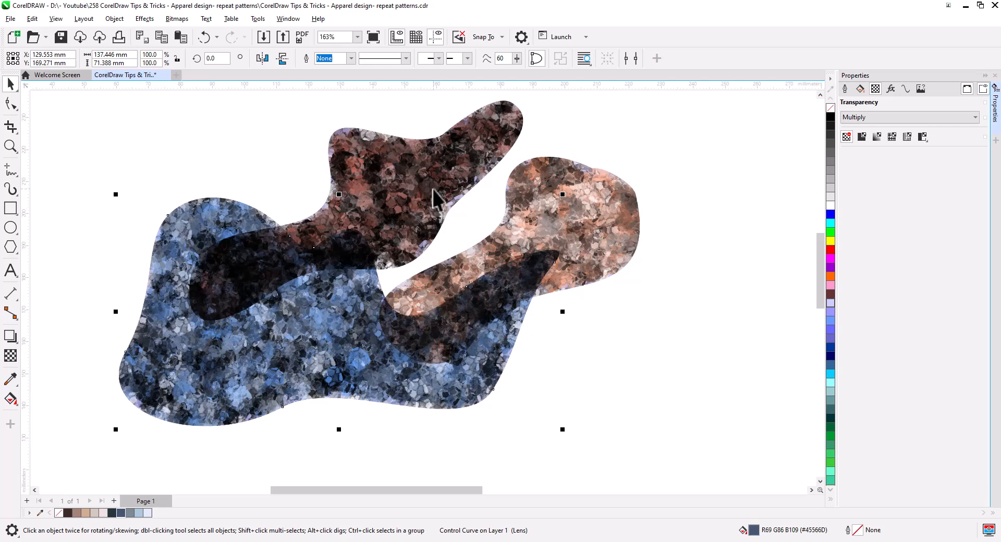
{"action": "left_click_drag", "start_coordinate": [410, 187], "coordinate": [446, 237]}
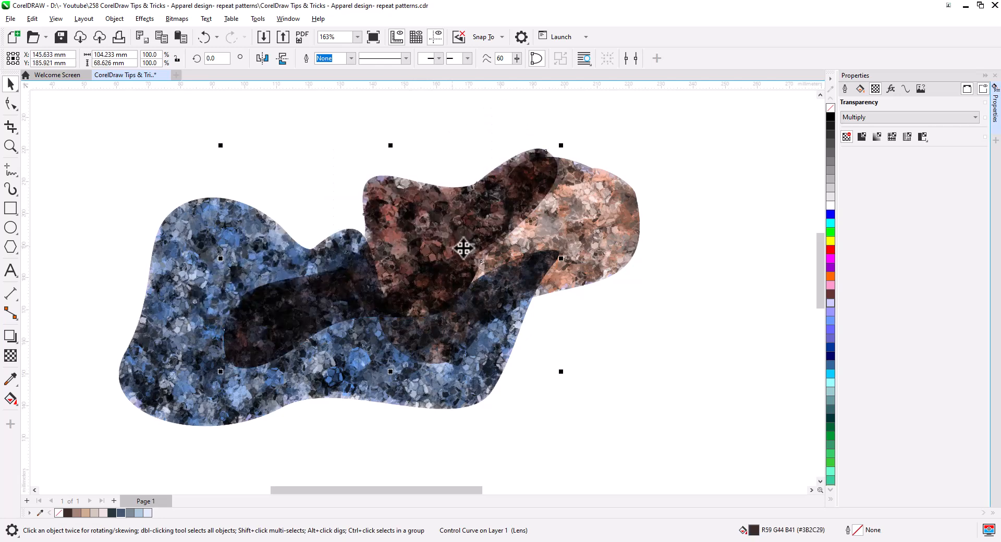
Step: Try the Color Burn merge mode on the blue blob and settle on Color Dodge
{"action": "left_click", "coordinate": [339, 275]}
{"action": "left_click", "coordinate": [881, 117]}
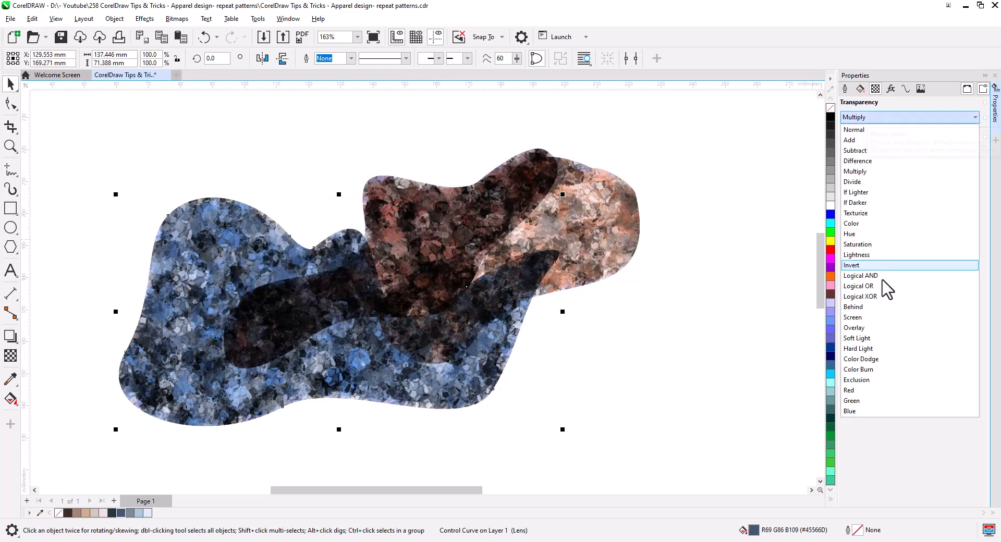
{"action": "left_click", "coordinate": [881, 369]}
{"action": "left_click", "coordinate": [907, 117]}
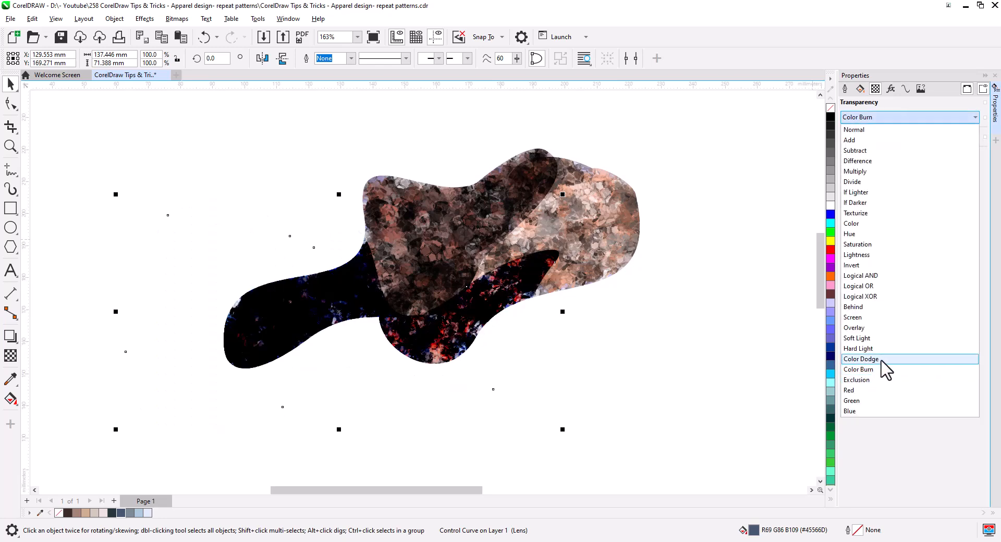
{"action": "left_click", "coordinate": [881, 359]}
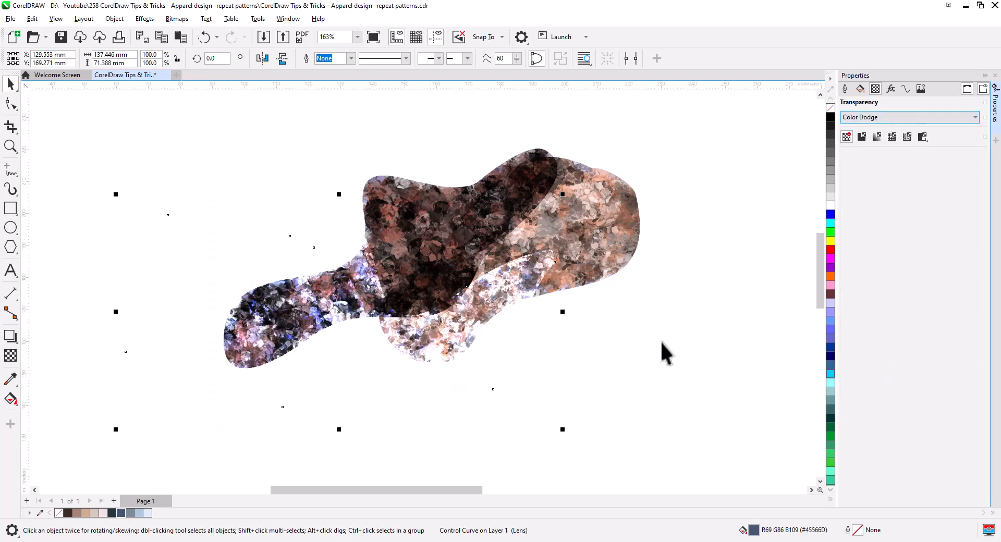
Step: Draw four freehand blobs over and below the textured cluster, about 75 by 72, 90 by 54, 107 by 65 and 89 by 35 mm
{"action": "scroll", "coordinate": [449, 339], "scroll_direction": "down", "scroll_amount": 4}
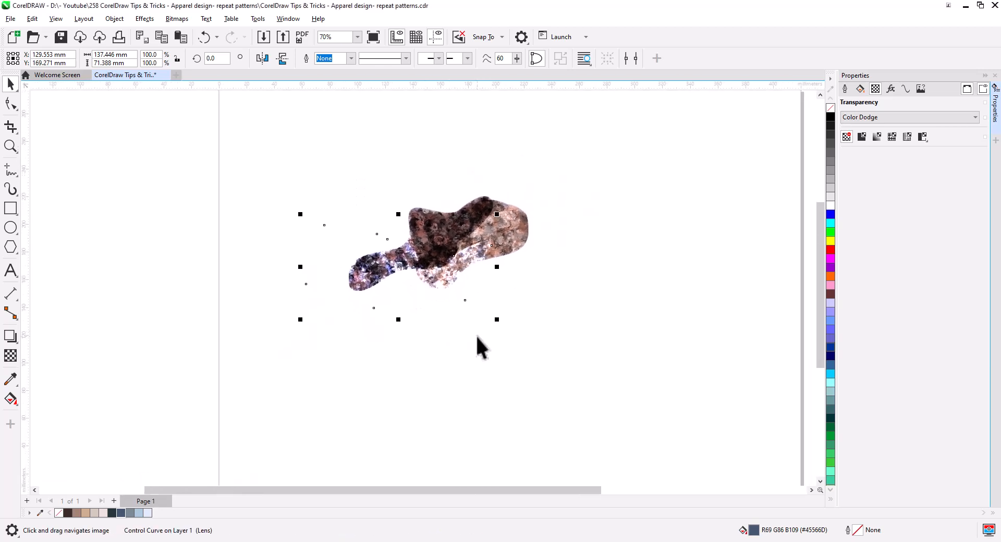
{"action": "left_click", "coordinate": [10, 173]}
{"action": "mouse_move", "coordinate": [488, 291]}
{"action": "left_mouse_down"}
{"action": "mouse_move", "coordinate": [382, 337]}
{"action": "mouse_move", "coordinate": [492, 297]}
{"action": "left_mouse_up"}
{"action": "mouse_move", "coordinate": [430, 196]}
{"action": "left_mouse_down"}
{"action": "mouse_move", "coordinate": [384, 200]}
{"action": "mouse_move", "coordinate": [431, 199]}
{"action": "mouse_move", "coordinate": [476, 241]}
{"action": "mouse_move", "coordinate": [473, 185]}
{"action": "left_mouse_up"}
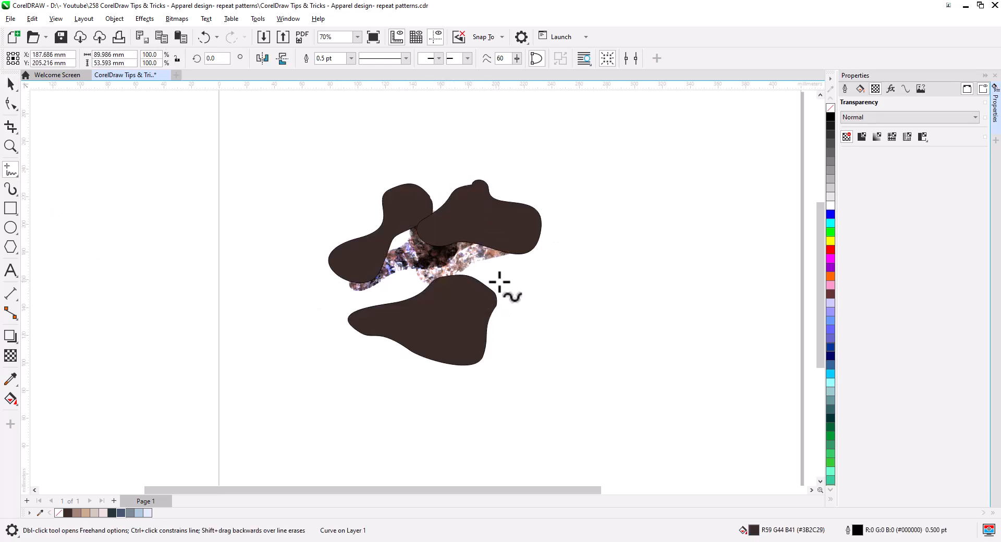
{"action": "left_click_drag", "start_coordinate": [494, 266], "coordinate": [493, 265]}
Step: Fill the new blobs: upper left light blue #ABC8DA, upper right brown #A48374, middle slate blue #45566D, and lowest tan #CBAC8D
{"action": "left_click", "coordinate": [11, 84]}
{"action": "left_click", "coordinate": [365, 256]}
{"action": "left_click", "coordinate": [138, 513]}
{"action": "left_click", "coordinate": [457, 227]}
{"action": "left_click", "coordinate": [77, 513]}
{"action": "left_click", "coordinate": [429, 283]}
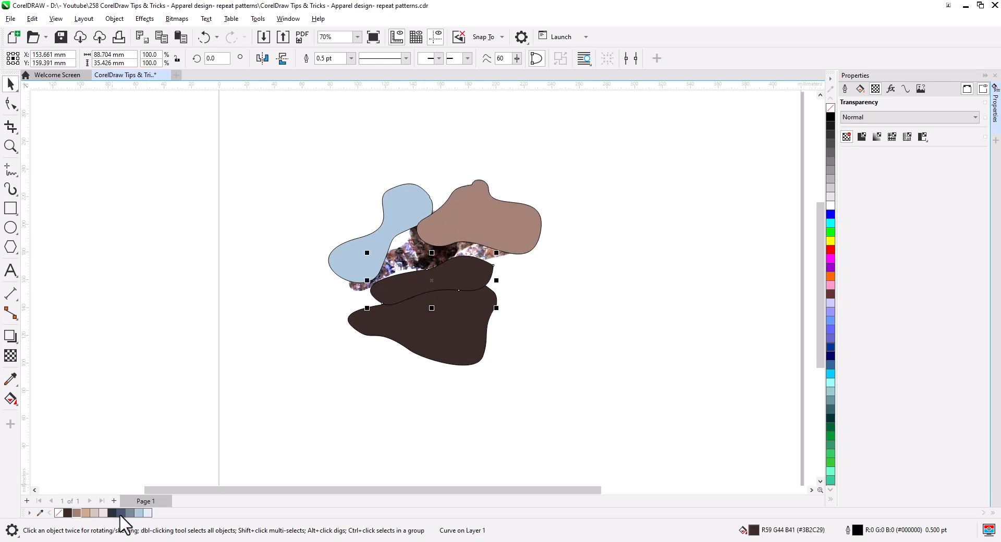
{"action": "left_click", "coordinate": [121, 514]}
{"action": "left_click", "coordinate": [412, 328]}
{"action": "left_click", "coordinate": [86, 514]}
Step: Apply the Dabble art stroke effect to the lowest tan blob
{"action": "left_click", "coordinate": [144, 19]}
{"action": "mouse_move", "coordinate": [177, 87]}
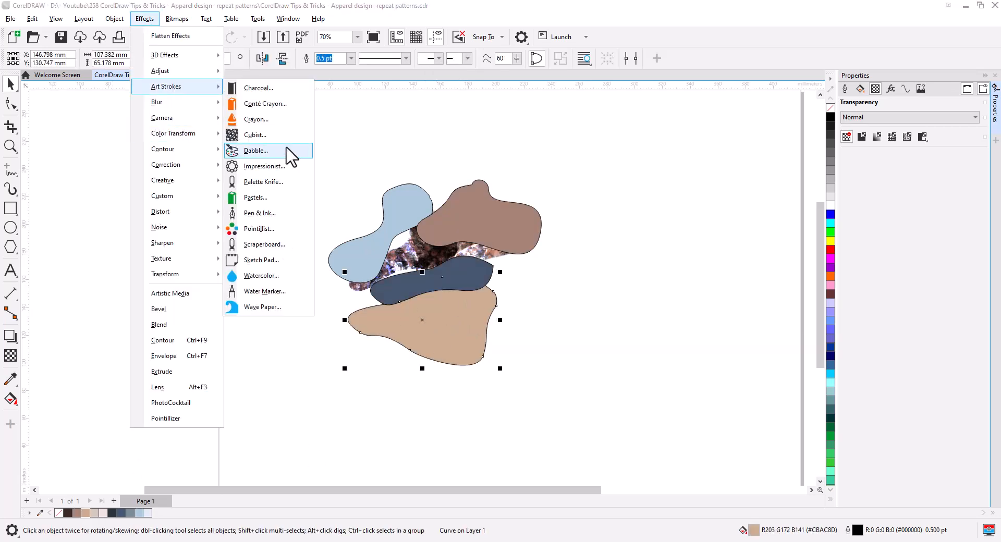
{"action": "left_click", "coordinate": [286, 151]}
{"action": "left_click", "coordinate": [731, 342]}
Step: Apply the Dabble art stroke effect to the slate blue blob in the middle
{"action": "left_click", "coordinate": [433, 282]}
{"action": "left_click", "coordinate": [145, 19]}
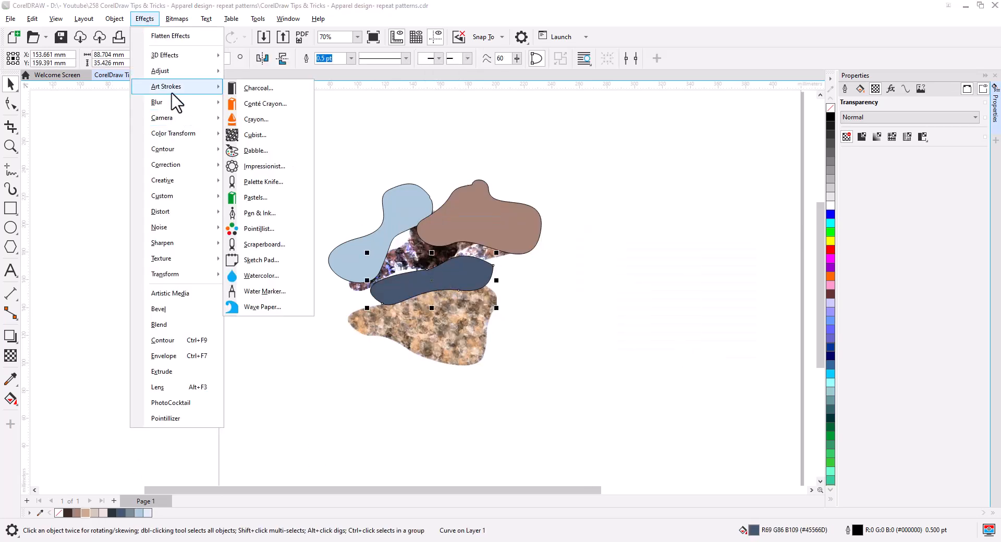
{"action": "left_click", "coordinate": [256, 151]}
{"action": "left_click_drag", "start_coordinate": [487, 221], "coordinate": [645, 237]}
{"action": "left_click", "coordinate": [688, 331]}
Step: Apply the Dabble art stroke effect to the light blue blob
{"action": "left_click", "coordinate": [391, 234]}
{"action": "left_click", "coordinate": [144, 18]}
{"action": "mouse_move", "coordinate": [174, 90]}
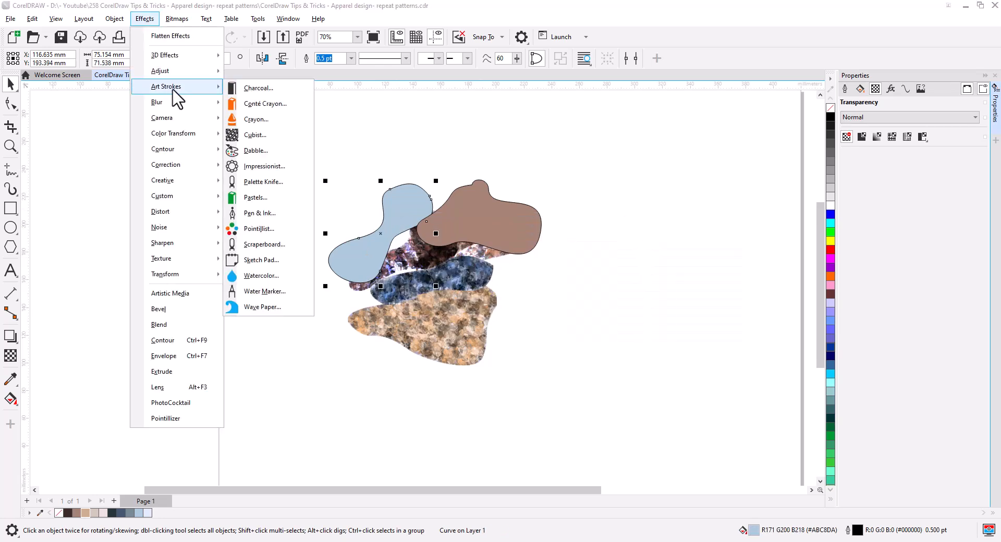
{"action": "left_click", "coordinate": [256, 151]}
{"action": "left_click", "coordinate": [651, 336]}
Step: Apply an Ice Cube Dabble effect of size 4 with a randomized pattern to the upper brown blob and set its merge mode to Multiply
{"action": "left_click", "coordinate": [461, 240]}
{"action": "left_click", "coordinate": [144, 18]}
{"action": "left_click", "coordinate": [256, 151]}
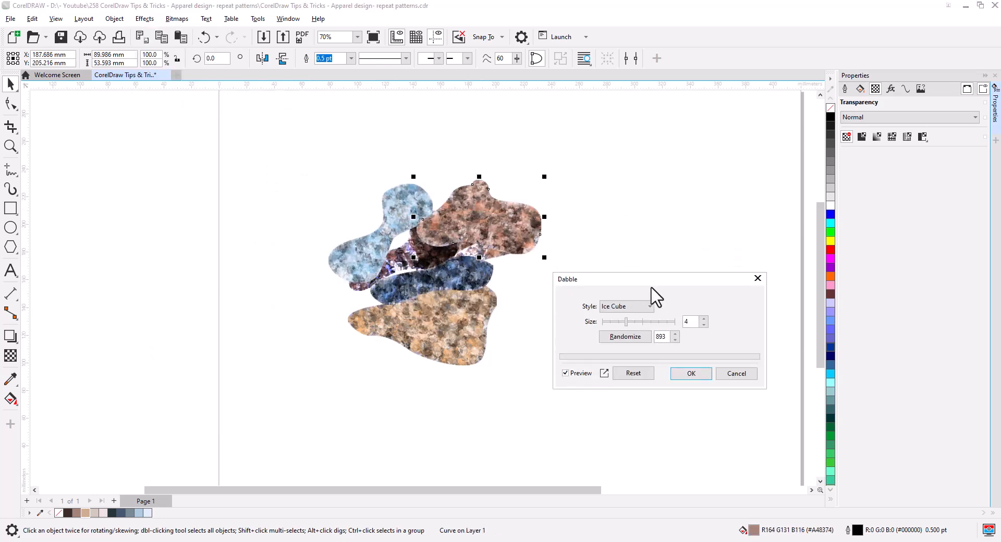
{"action": "left_click", "coordinate": [625, 336]}
{"action": "left_click", "coordinate": [691, 373]}
{"action": "left_click", "coordinate": [887, 117]}
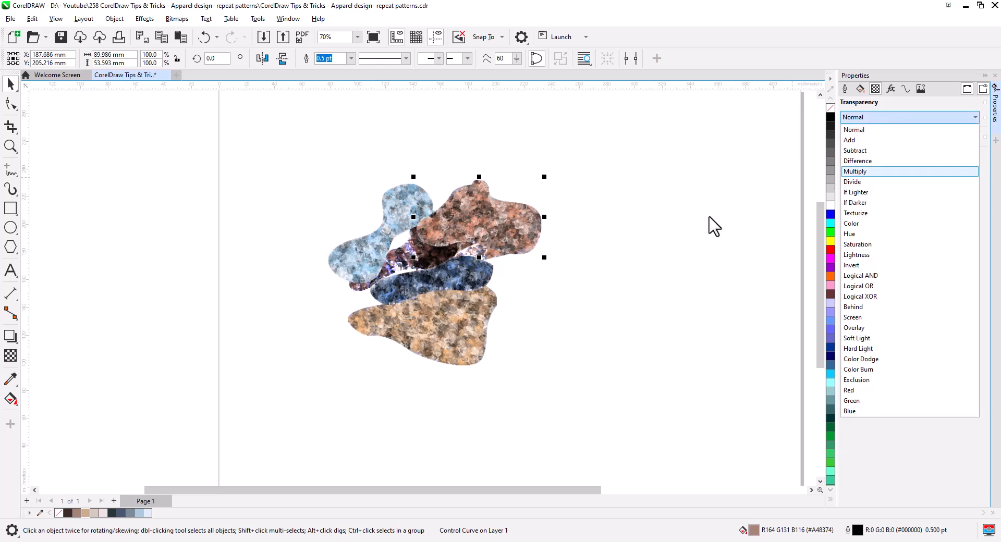
{"action": "left_click", "coordinate": [858, 171]}
Step: Set the lowest tan blob's merge mode to Multiply and move it up and right so the slate blue blob overlaps it more
{"action": "left_click", "coordinate": [451, 326]}
{"action": "left_click", "coordinate": [881, 118]}
{"action": "left_click", "coordinate": [860, 328]}
{"action": "left_click", "coordinate": [898, 118]}
{"action": "left_click", "coordinate": [857, 171]}
{"action": "left_click_drag", "start_coordinate": [466, 337], "coordinate": [481, 319]}
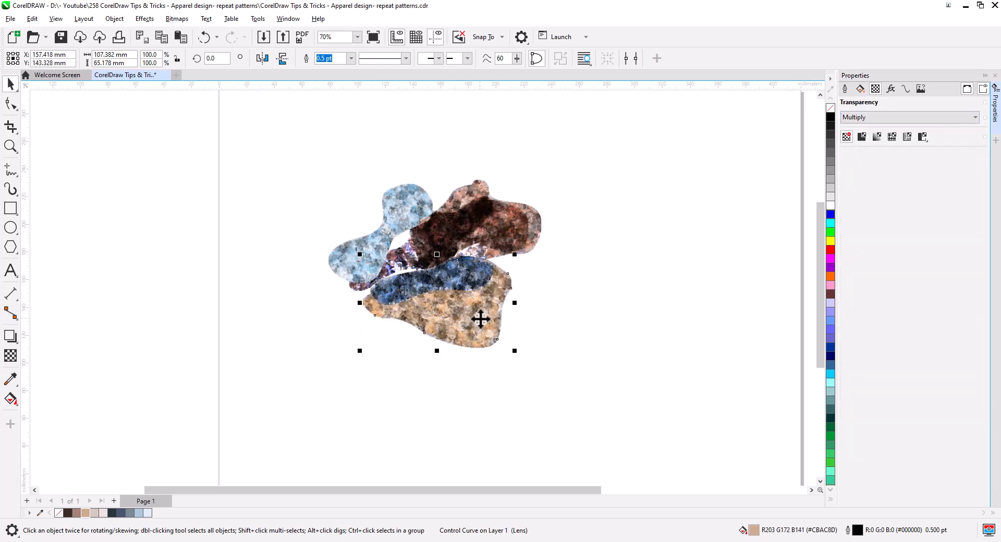
Step: Try Soft Light on the light blue blob, switch it to a darker, more contrasting merge mode, and select the slate blue blob
{"action": "left_click", "coordinate": [389, 215]}
{"action": "left_click", "coordinate": [887, 118]}
{"action": "left_click", "coordinate": [861, 344]}
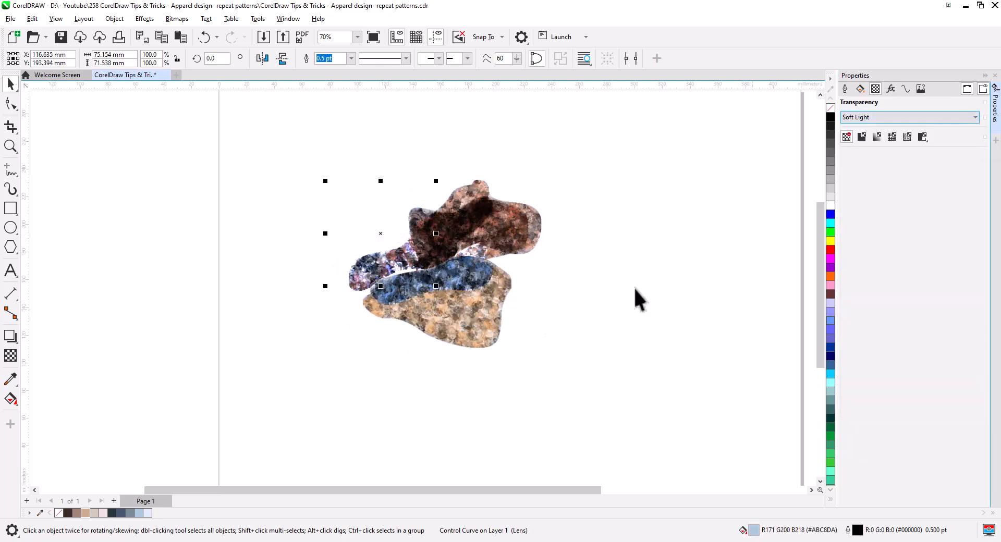
{"action": "left_click", "coordinate": [886, 117]}
{"action": "left_click", "coordinate": [883, 351]}
{"action": "left_click", "coordinate": [493, 274]}
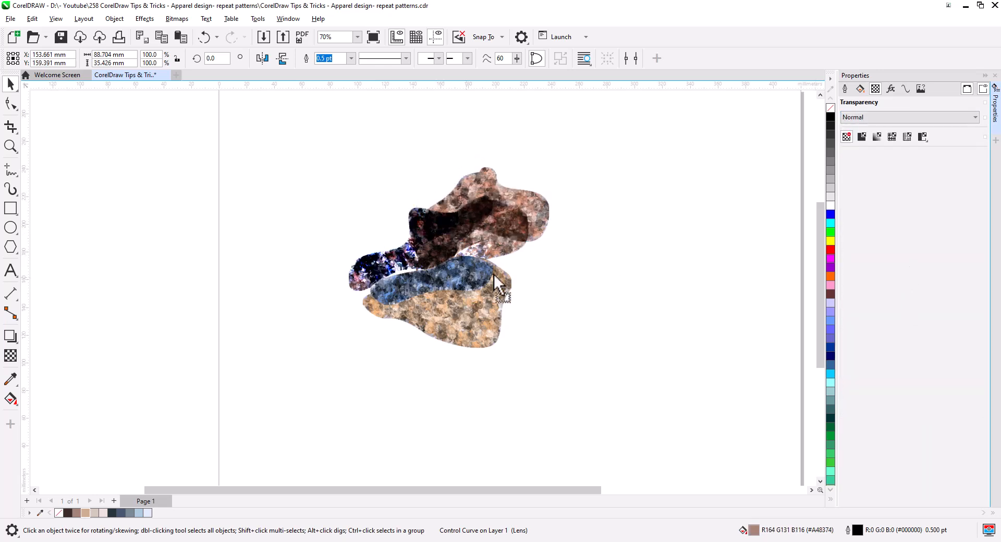
Step: Move the small slate blue blob to the right and set the light blue blob's merge mode to Multiply
{"action": "left_click_drag", "start_coordinate": [447, 282], "coordinate": [493, 275]}
{"action": "left_click", "coordinate": [432, 260]}
{"action": "left_click", "coordinate": [881, 118]}
{"action": "left_click", "coordinate": [878, 172]}
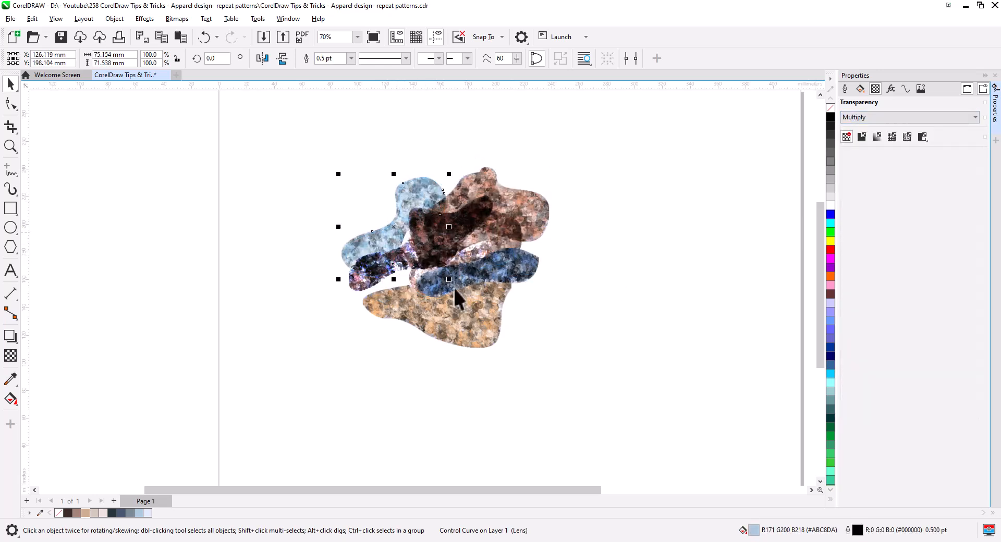
Step: Set the large slate blue blob's merge mode to Multiply and select the dark brown blob
{"action": "left_click", "coordinate": [453, 286]}
{"action": "left_click", "coordinate": [887, 118]}
{"action": "left_click", "coordinate": [886, 229]}
{"action": "left_click", "coordinate": [614, 328]}
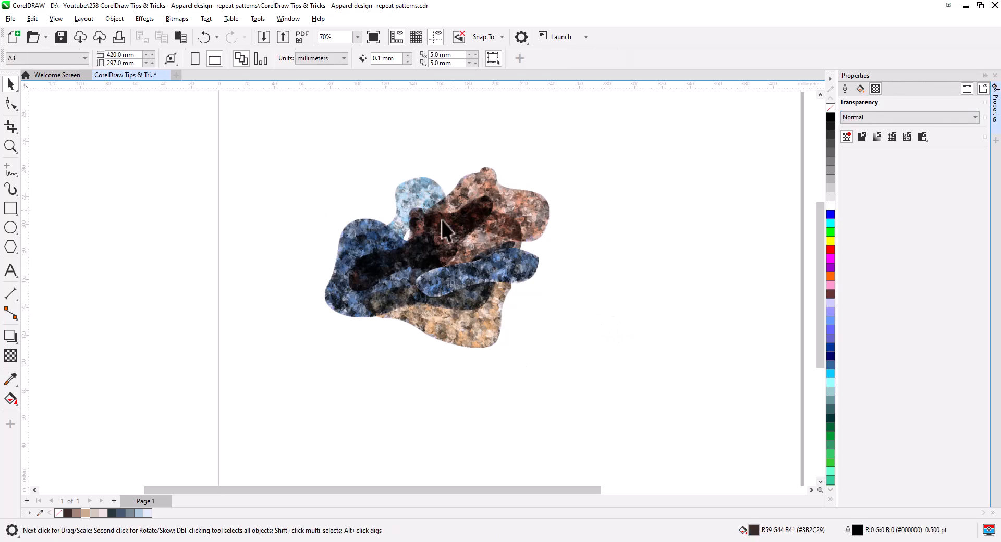
{"action": "left_click", "coordinate": [441, 220]}
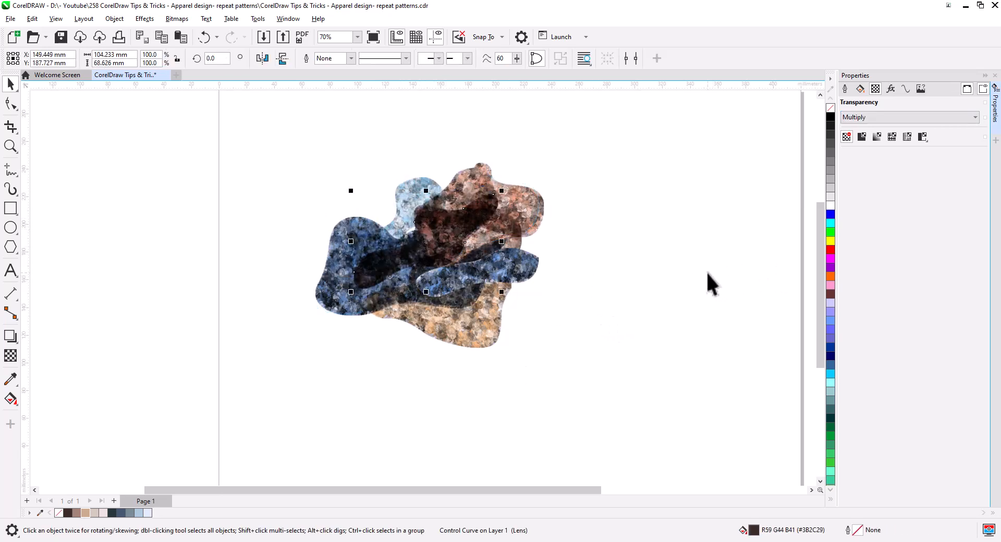
Step: Draw a rectangle over the blobs and set its size to 150 mm by 150 mm with the ratio unlocked
{"action": "left_click", "coordinate": [11, 208]}
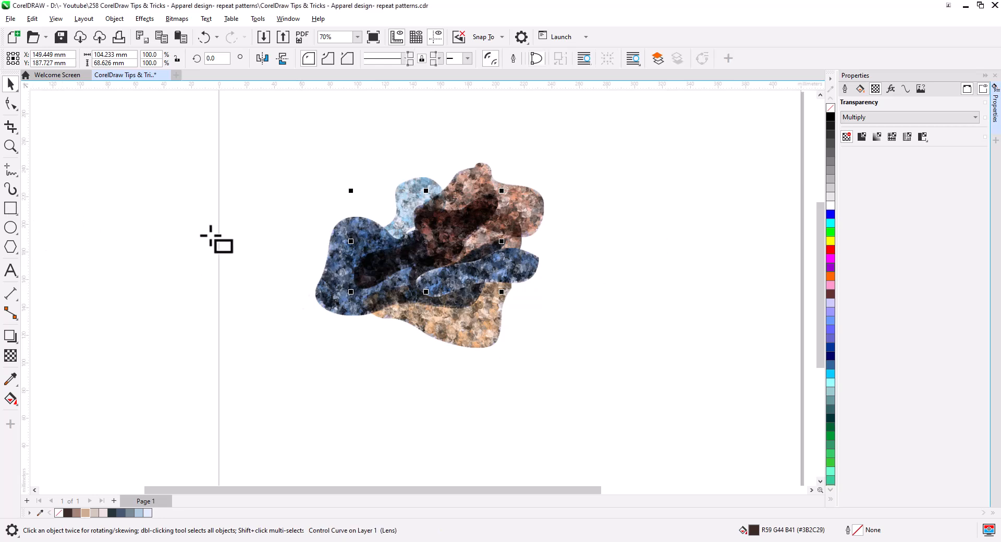
{"action": "left_click_drag", "start_coordinate": [268, 157], "coordinate": [532, 408]}
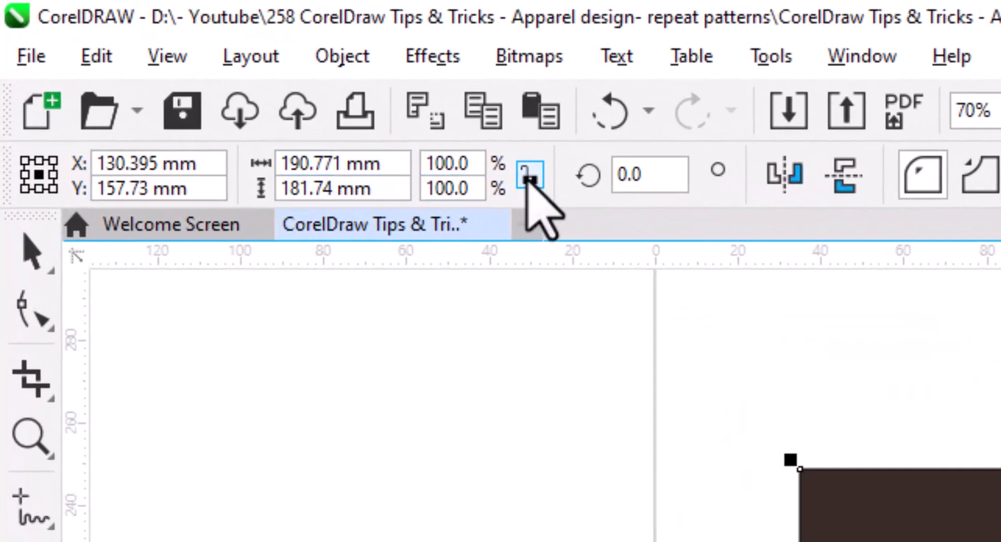
{"action": "left_click", "coordinate": [530, 176]}
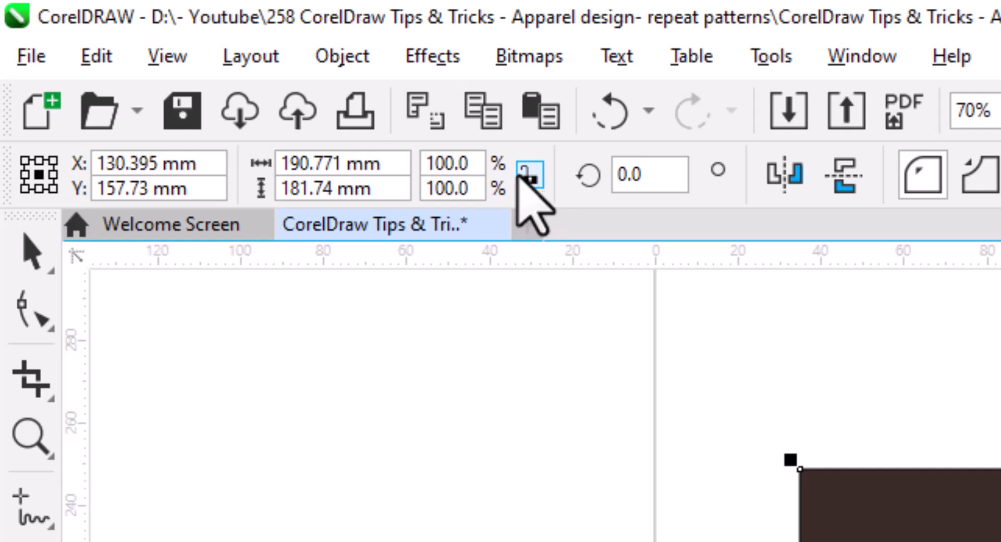
{"action": "left_click_drag", "start_coordinate": [281, 163], "coordinate": [351, 399]}
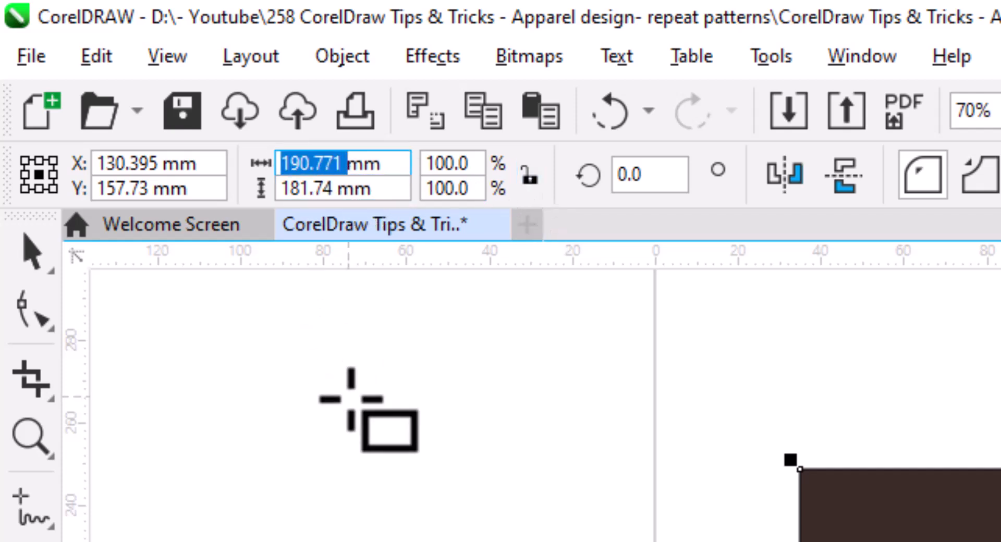
{"action": "type", "text": "150"}
{"action": "key", "text": "Tab"}
{"action": "type", "text": "1"}
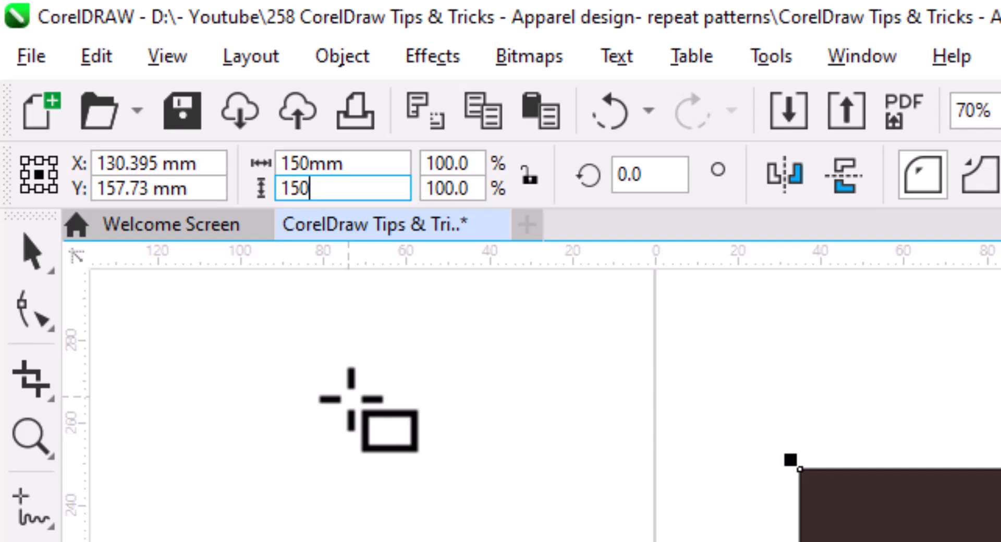
{"action": "type", "text": "50"}
{"action": "key", "text": "Return"}
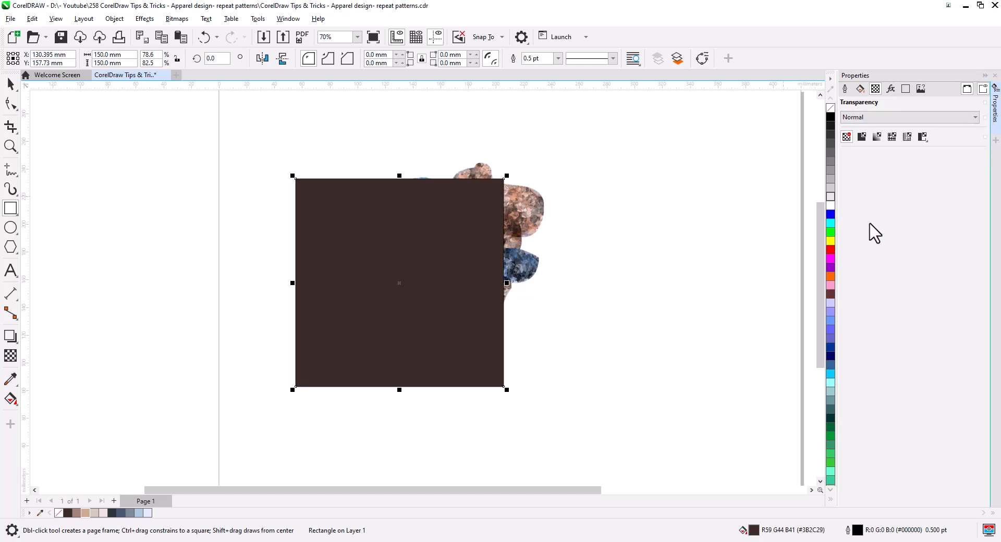
Step: Give the square no fill and a black outline, and send it to the back of the layer
{"action": "left_click", "coordinate": [831, 110]}
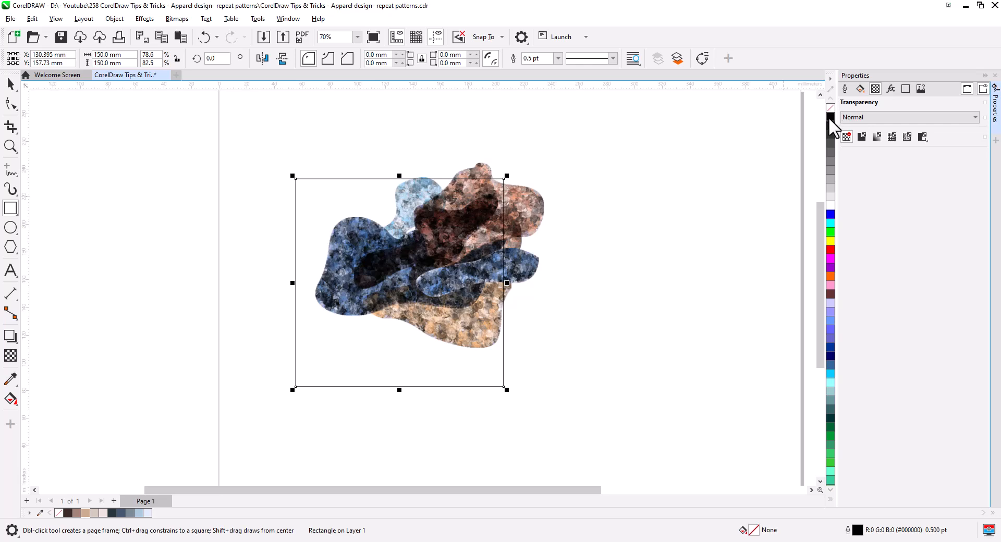
{"action": "right_click", "coordinate": [829, 117]}
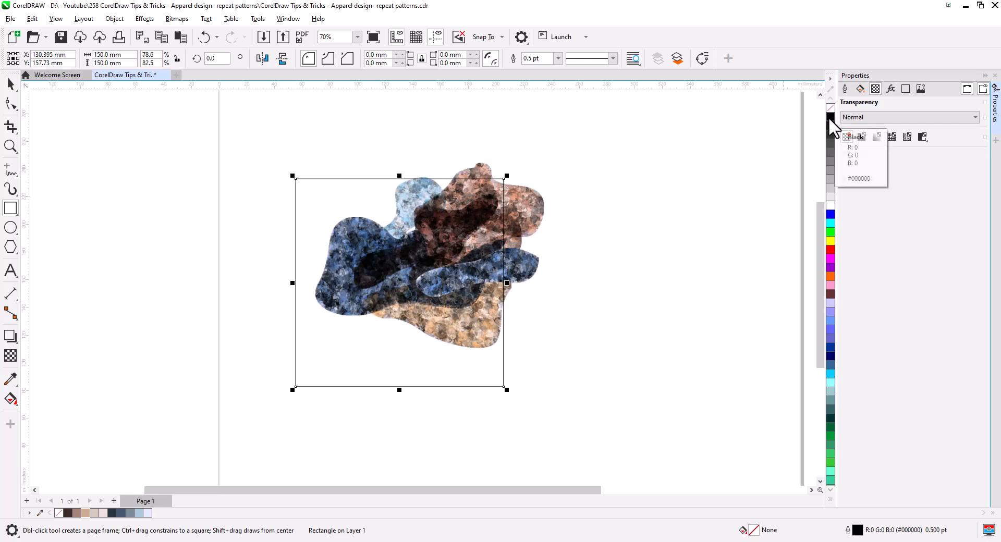
{"action": "left_click", "coordinate": [11, 86]}
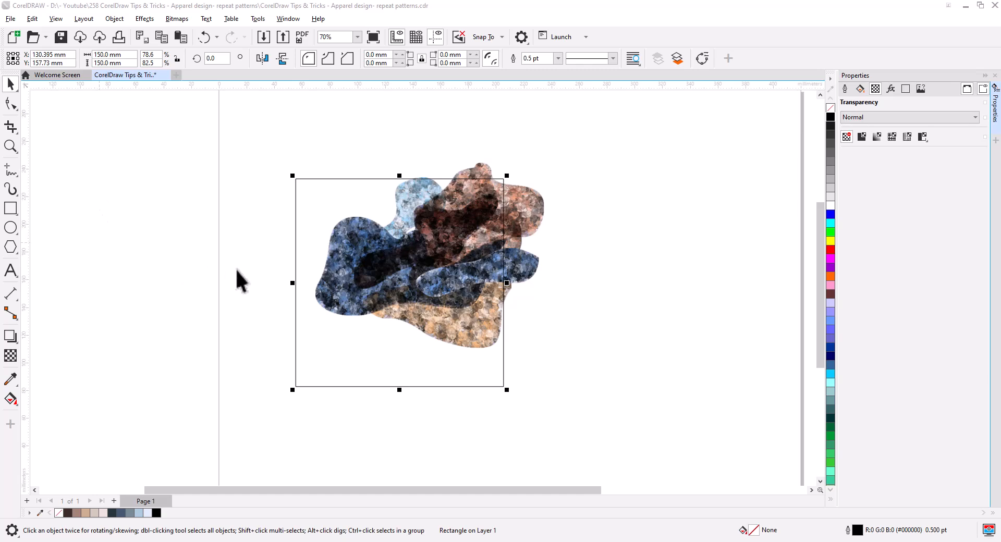
{"action": "right_click", "coordinate": [295, 315]}
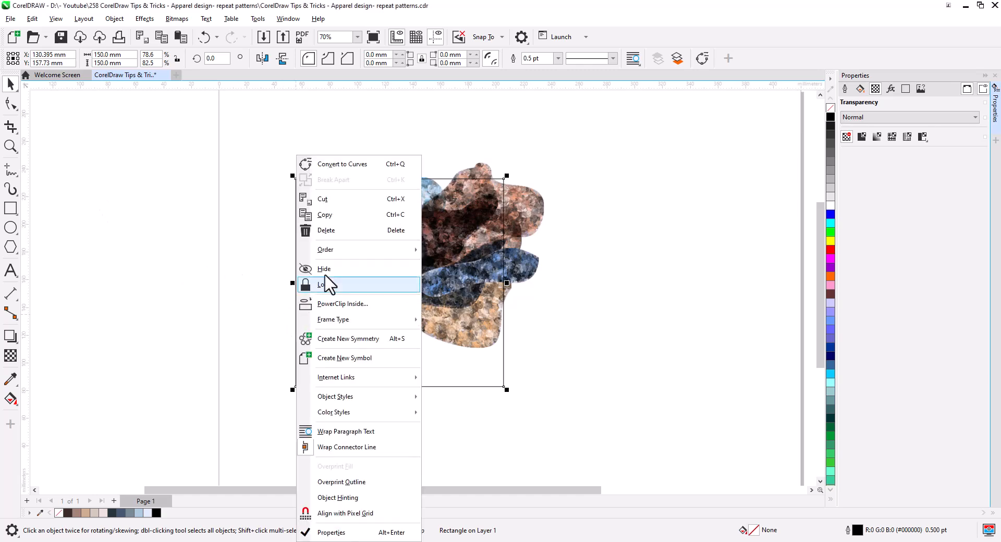
{"action": "mouse_move", "coordinate": [349, 252]}
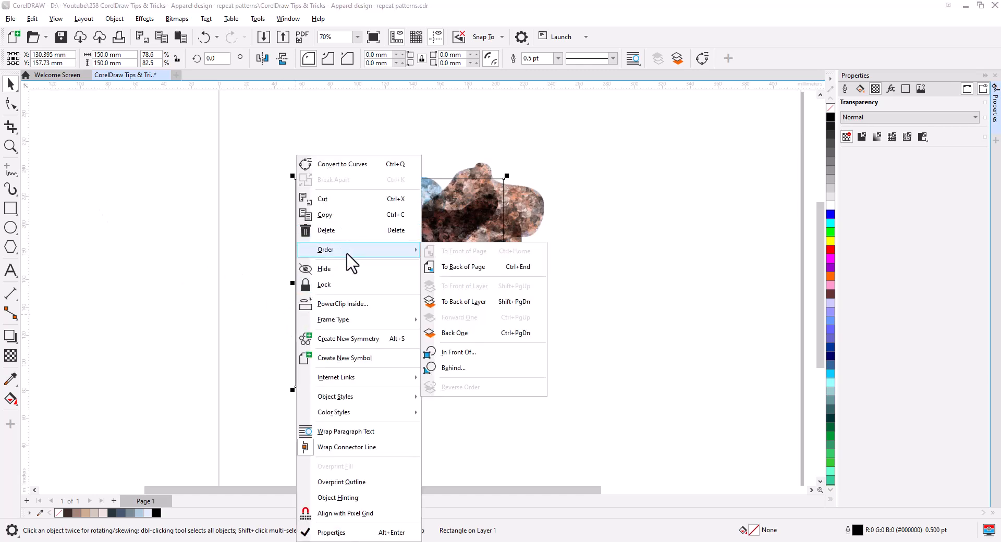
{"action": "left_click", "coordinate": [490, 303]}
Step: Select all the blobs and move them left and slightly up so they cross the square's left and top edges
{"action": "left_click_drag", "start_coordinate": [280, 138], "coordinate": [470, 293]}
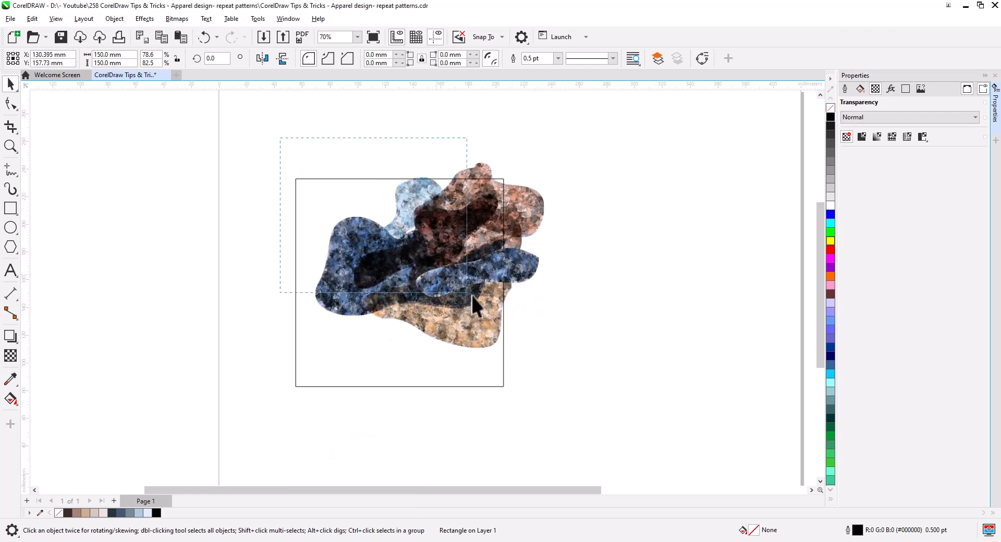
{"action": "left_click_drag", "start_coordinate": [597, 348], "coordinate": [616, 367]}
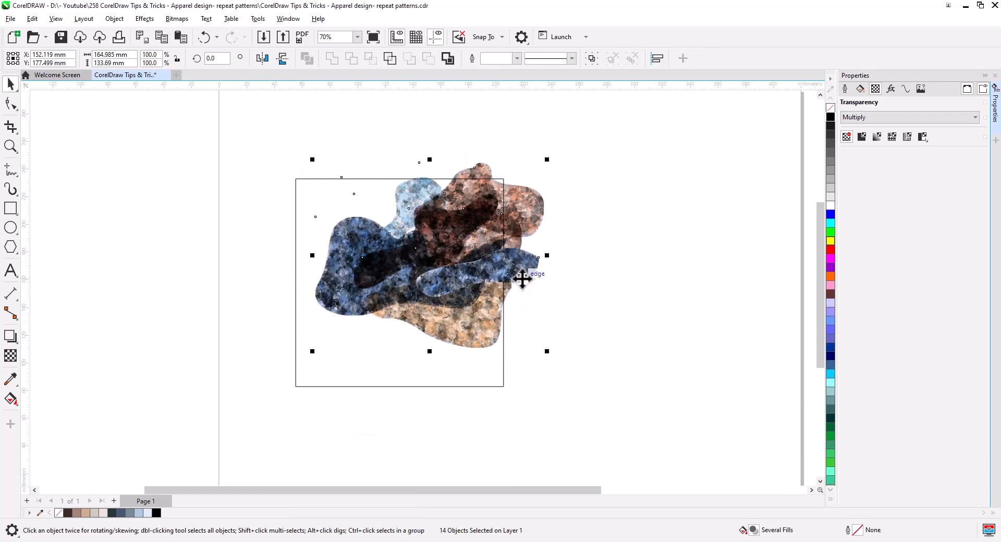
{"action": "left_click_drag", "start_coordinate": [519, 279], "coordinate": [476, 268]}
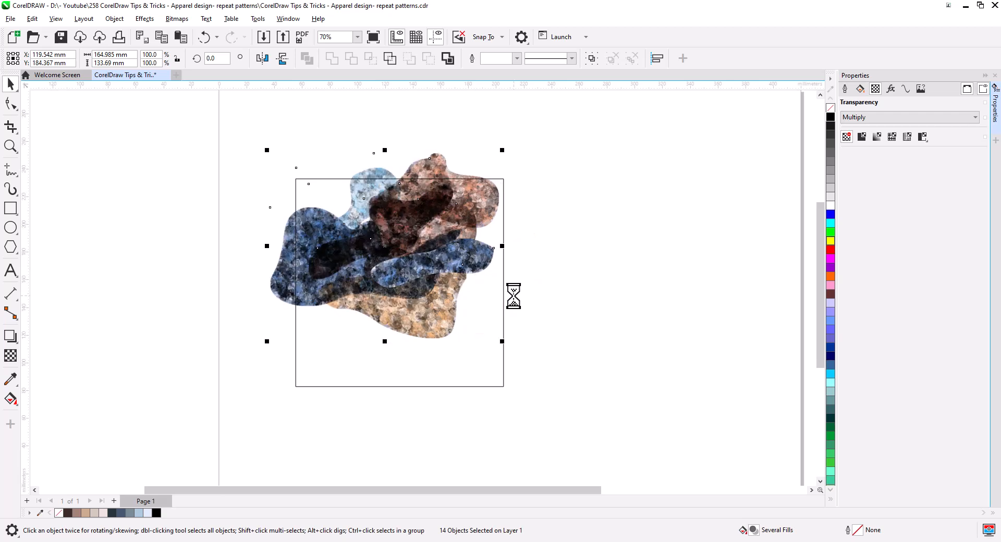
{"action": "left_click", "coordinate": [554, 291]}
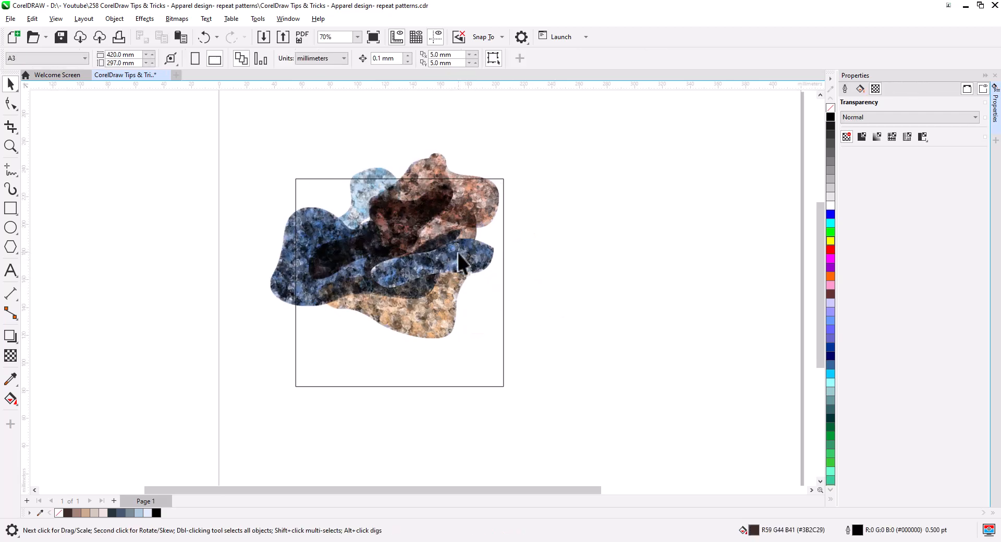
Step: Copy the small slate blue blob and the tan blob to the square's upper-left corner, overlapping its edges
{"action": "left_click_drag", "start_coordinate": [458, 253], "coordinate": [343, 202]}
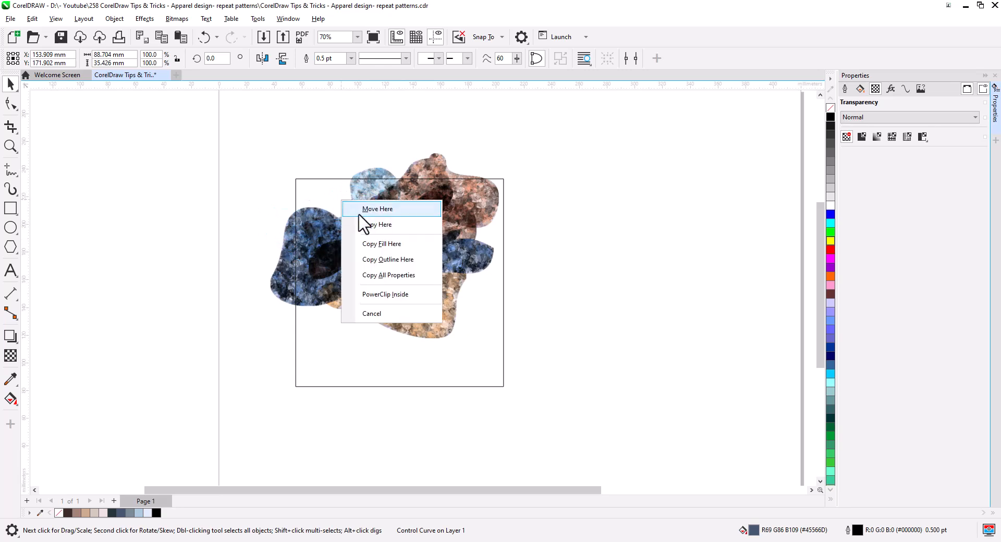
{"action": "left_click", "coordinate": [359, 214]}
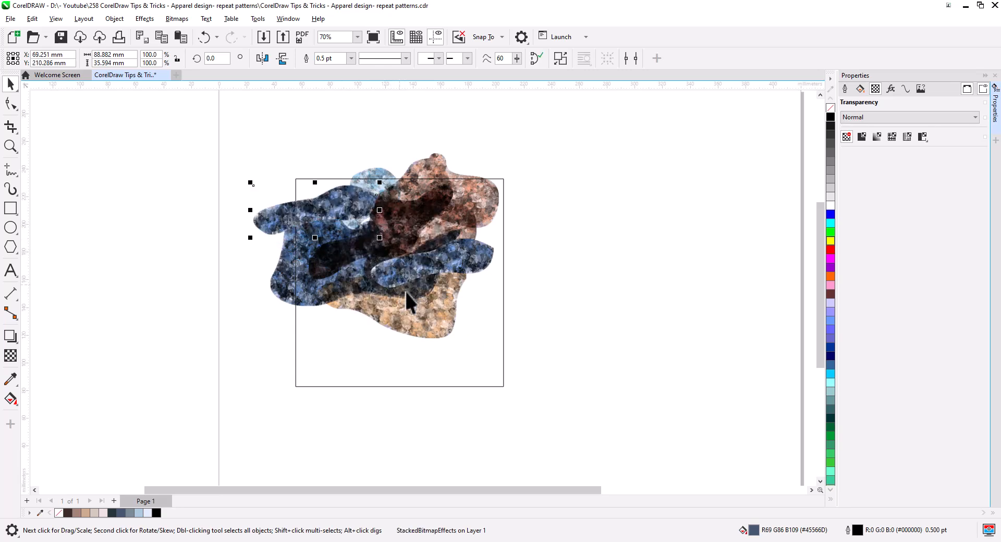
{"action": "left_click_drag", "start_coordinate": [424, 318], "coordinate": [333, 222]}
{"action": "left_click", "coordinate": [382, 269]}
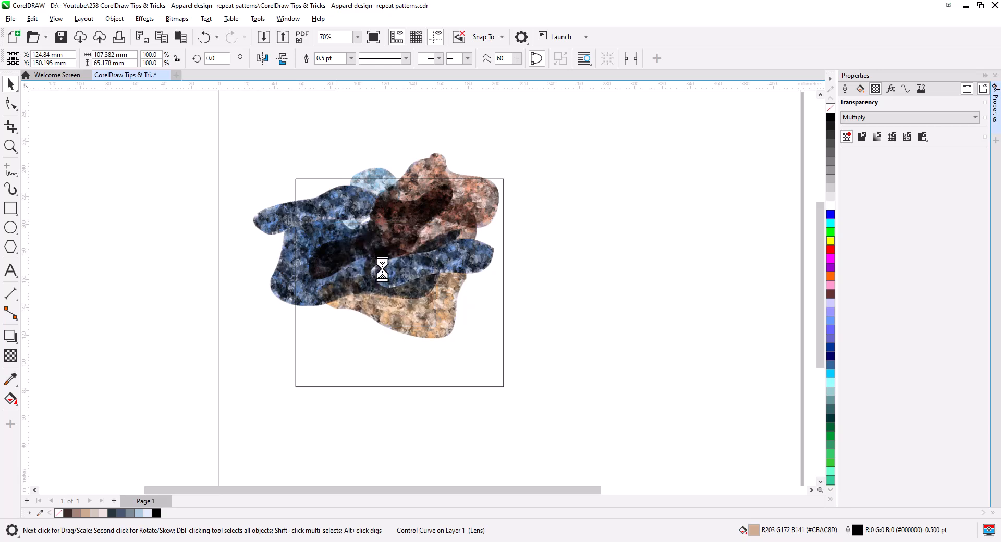
Step: Place copies of the reddish-brown blob and the small slate blue blob across the lower part of the square's left edge
{"action": "left_click_drag", "start_coordinate": [443, 170], "coordinate": [322, 297]}
{"action": "left_click", "coordinate": [347, 322]}
{"action": "left_click_drag", "start_coordinate": [414, 268], "coordinate": [309, 355]}
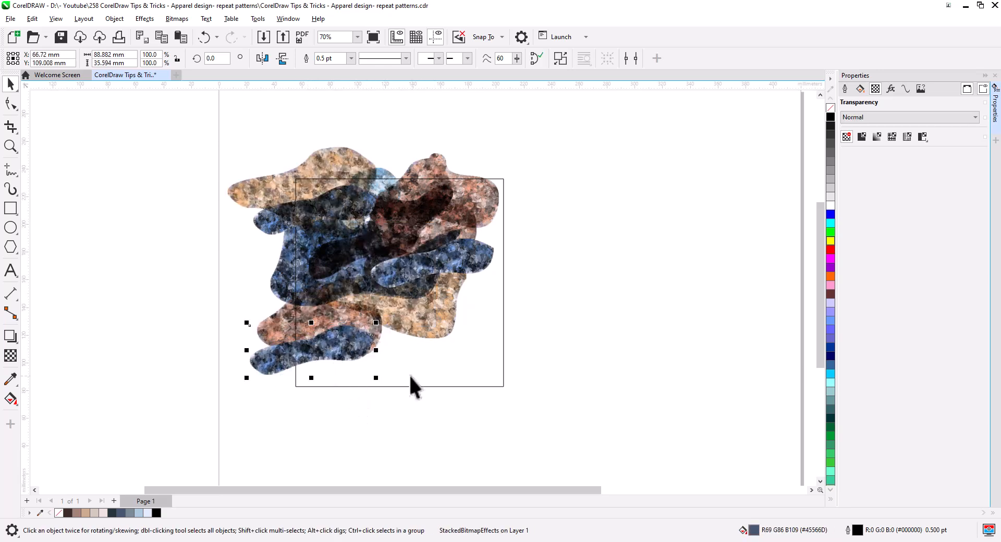
Step: Duplicate the lower-left brown and slate blue blobs in place and offset the copies 150 mm horizontally to the right
{"action": "left_click", "coordinate": [271, 330], "text": "shift"}
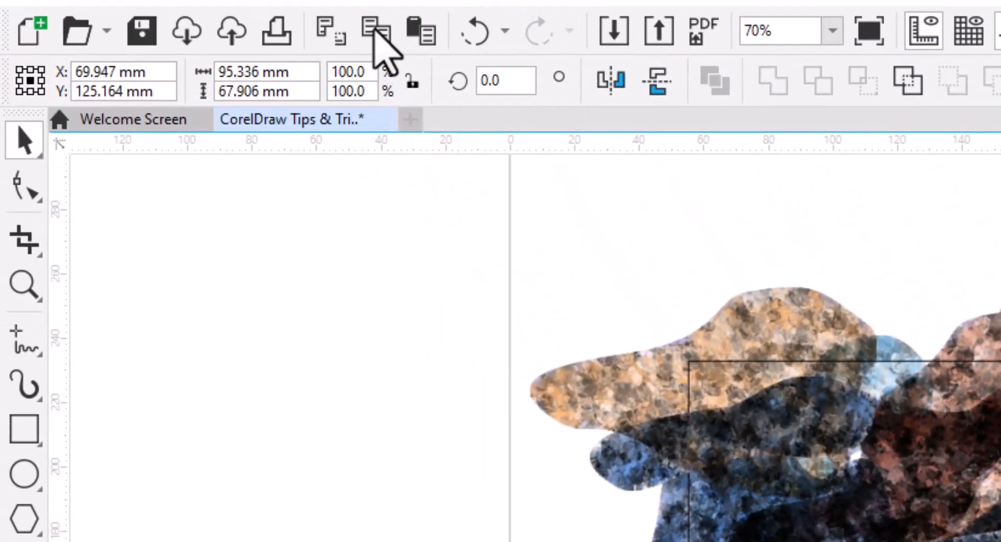
{"action": "left_click", "coordinate": [423, 32]}
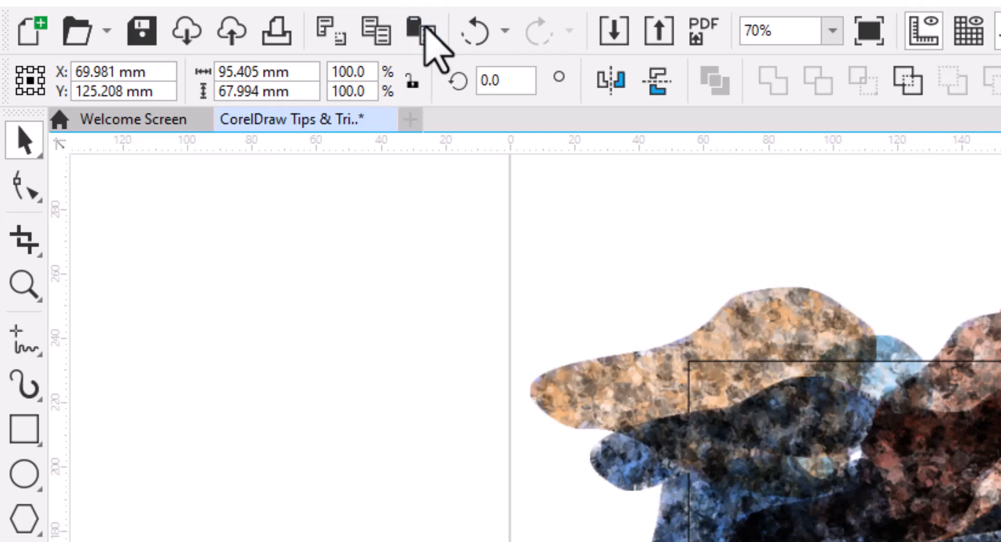
{"action": "left_click", "coordinate": [116, 72]}
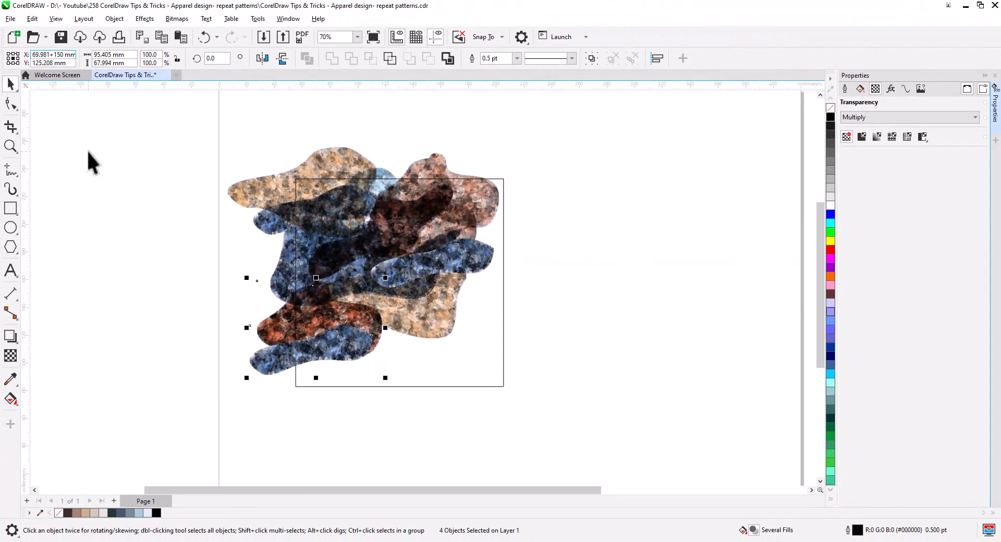
{"action": "key", "text": "Return"}
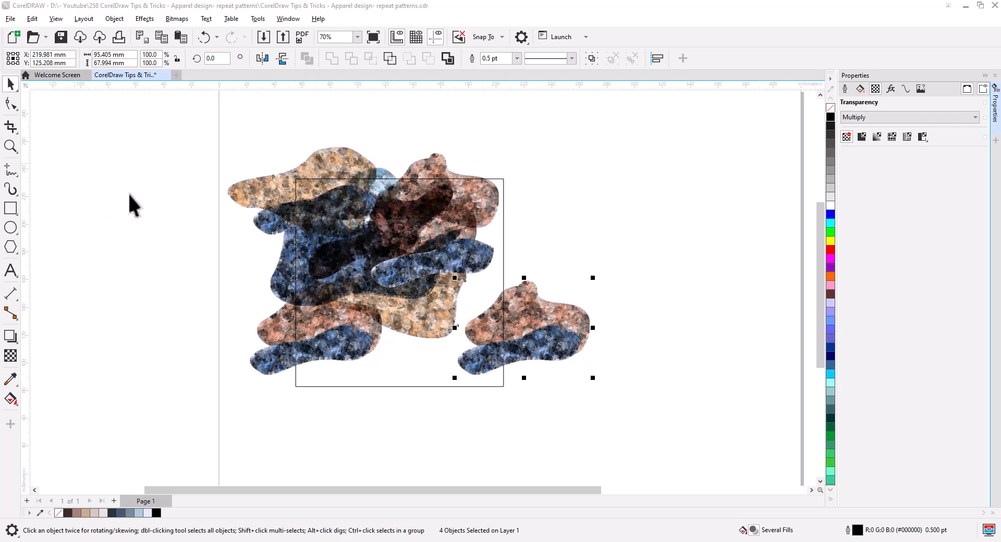
Step: Duplicate the large blue, upper-left slate blue and upper-left tan blobs and offset the copies by +150 mm in X
{"action": "left_click", "coordinate": [285, 286]}
{"action": "left_click", "coordinate": [286, 291]}
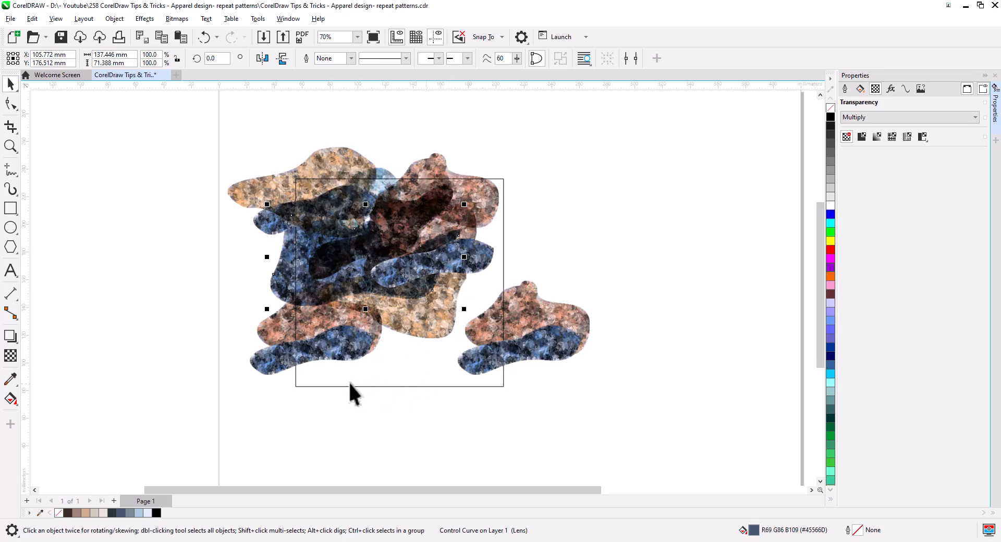
{"action": "left_click", "coordinate": [262, 220]}
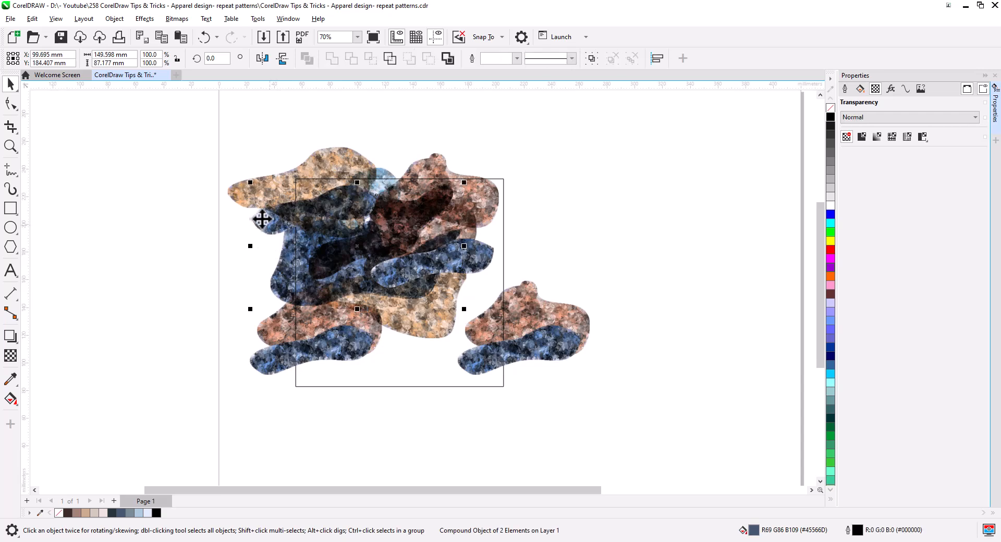
{"action": "left_click", "coordinate": [248, 196], "text": "shift"}
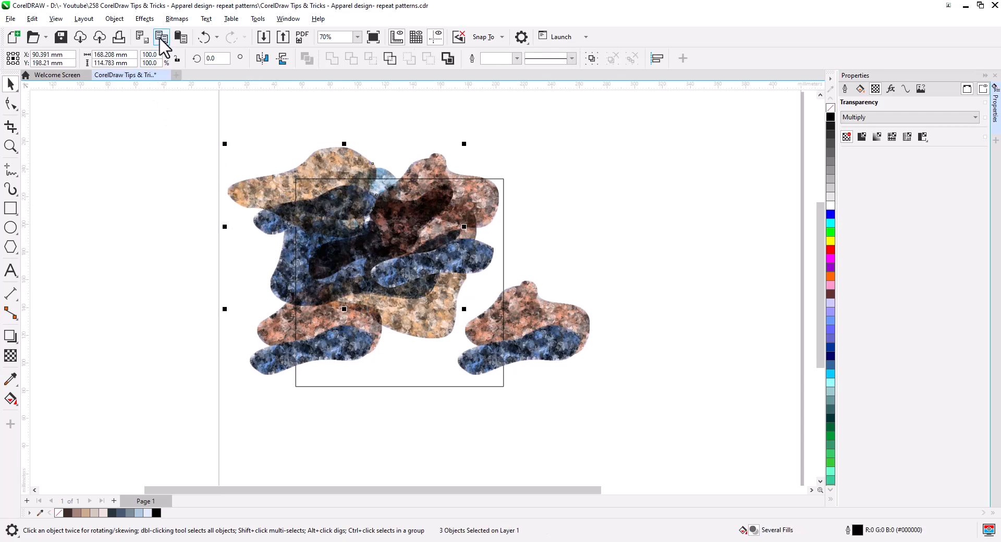
{"action": "left_click", "coordinate": [181, 37]}
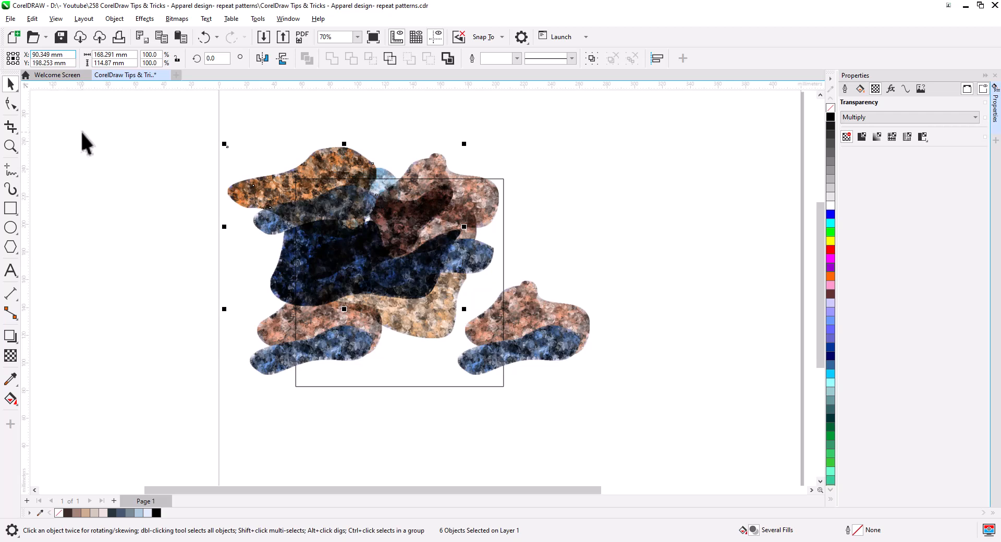
{"action": "type", "text": "+150"}
{"action": "key", "text": "Return"}
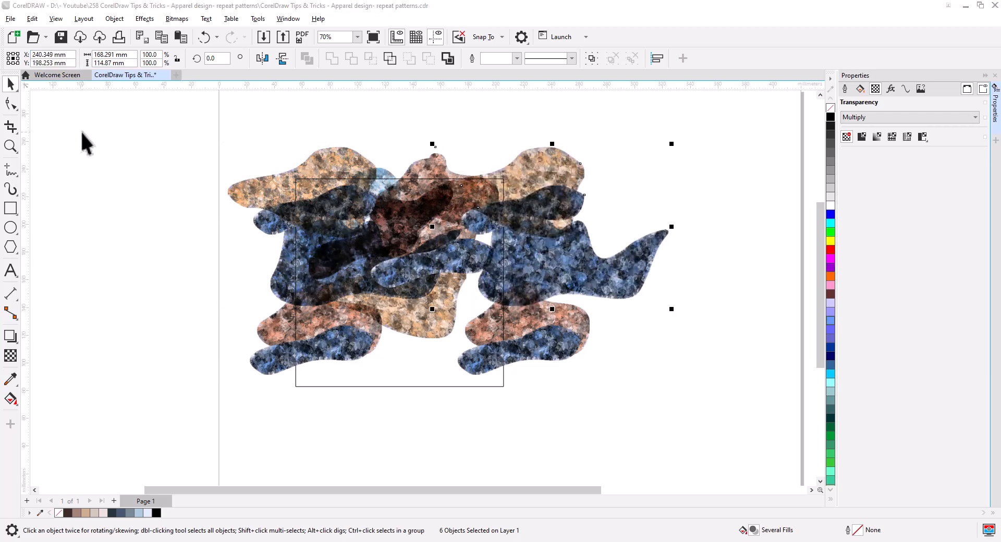
Step: Duplicate the upper-left tan and light blue blobs and offset the copies by -150 mm in Y
{"action": "left_click", "coordinate": [324, 157]}
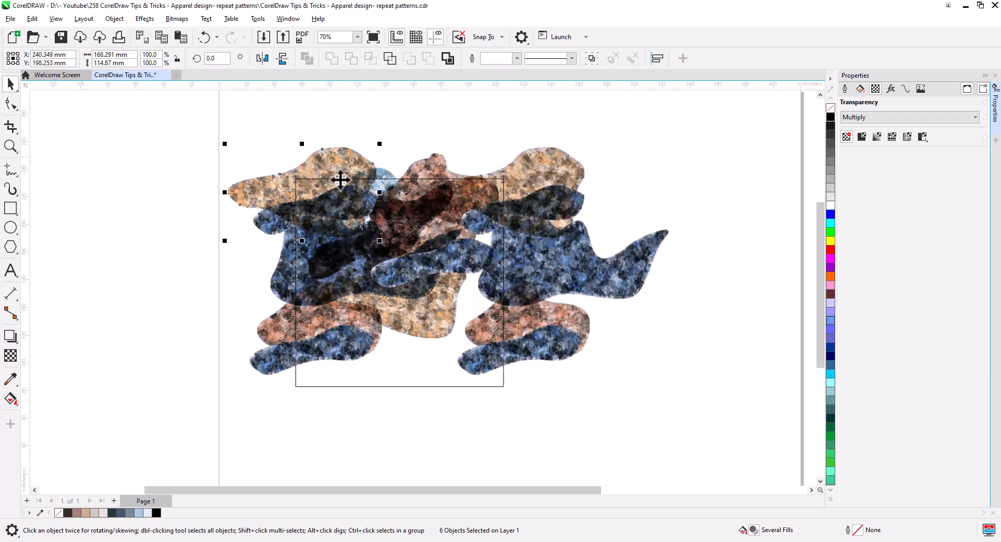
{"action": "left_click", "coordinate": [378, 178], "text": "shift"}
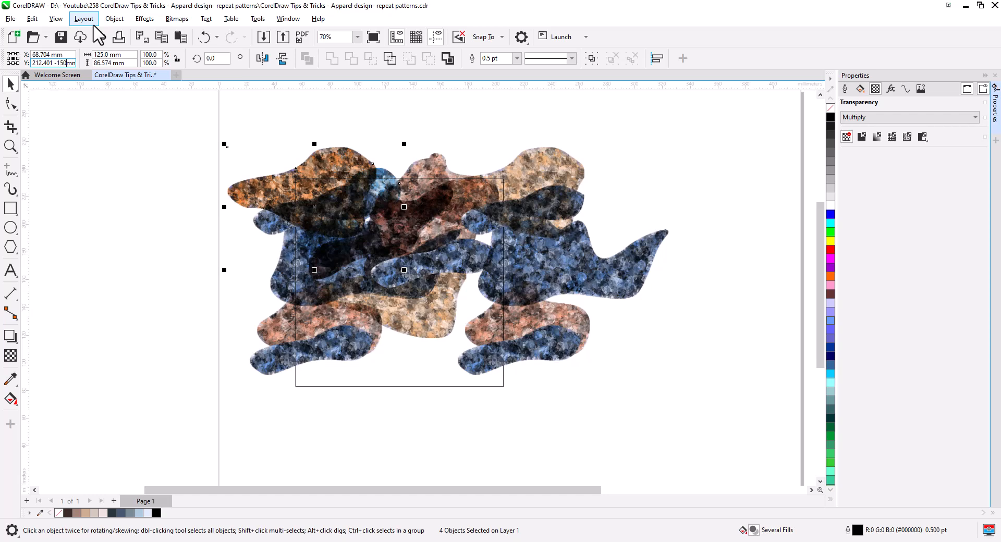
{"action": "key", "text": "Return"}
Step: Duplicate the brown blob on the square's top edge and the upper-right tan blob, and offset the copies by -150 mm in Y
{"action": "left_click", "coordinate": [480, 185]}
{"action": "left_click", "coordinate": [525, 171], "text": "shift"}
{"action": "key", "text": "plus"}
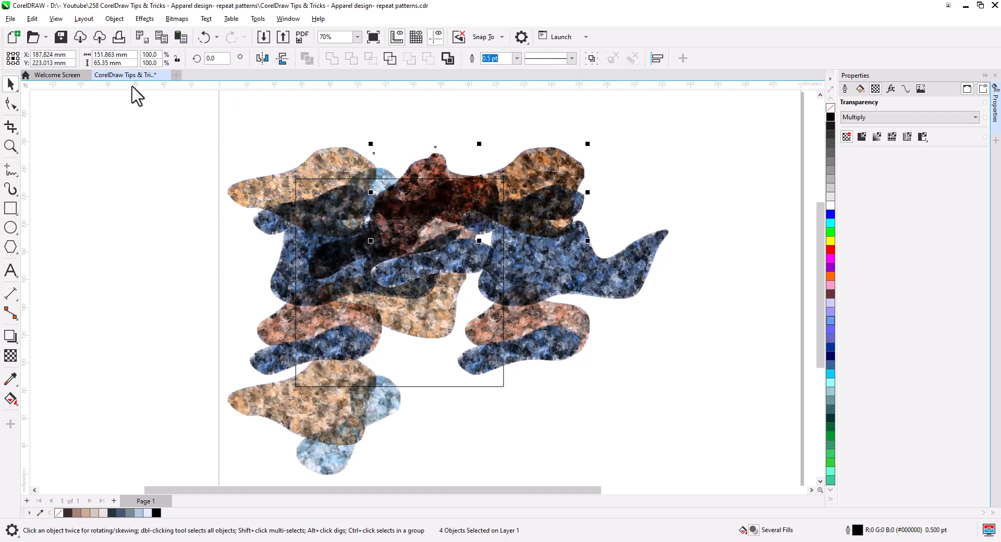
{"action": "left_click", "coordinate": [71, 63]}
{"action": "type", "text": "-150"}
{"action": "key", "text": "Return"}
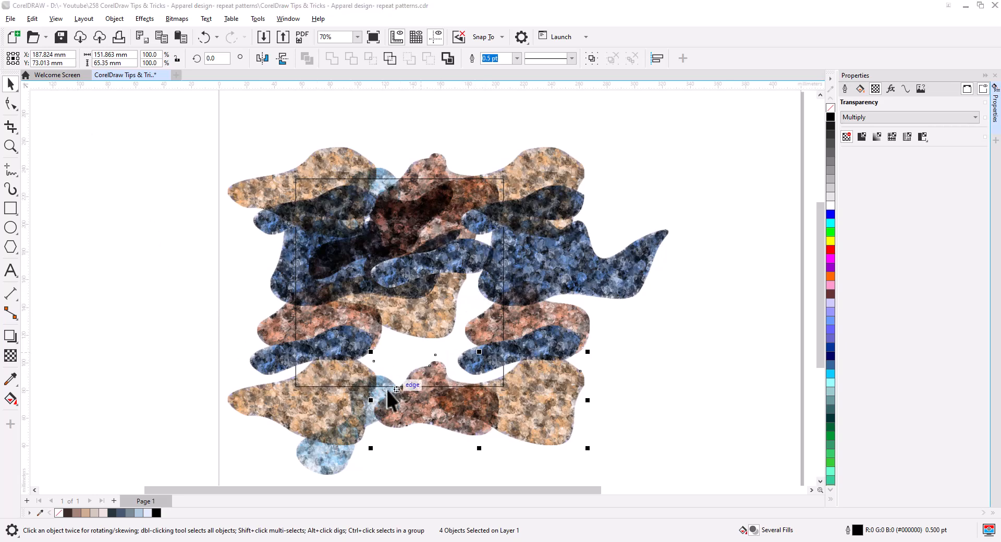
Step: Drop a copy of the brown blob from the square's bottom edge over the square's lower-left edge
{"action": "left_click_drag", "start_coordinate": [409, 402], "coordinate": [233, 346]}
{"action": "right_click", "coordinate": [233, 345]}
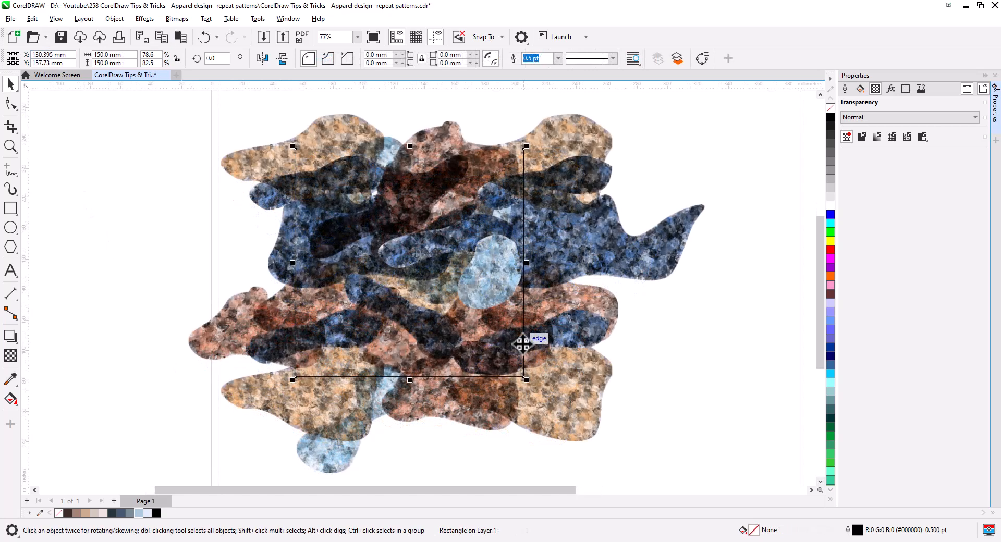
Step: Cut the 150 mm square to the clipboard, and group all the remaining blobs together
{"action": "left_click", "coordinate": [523, 342]}
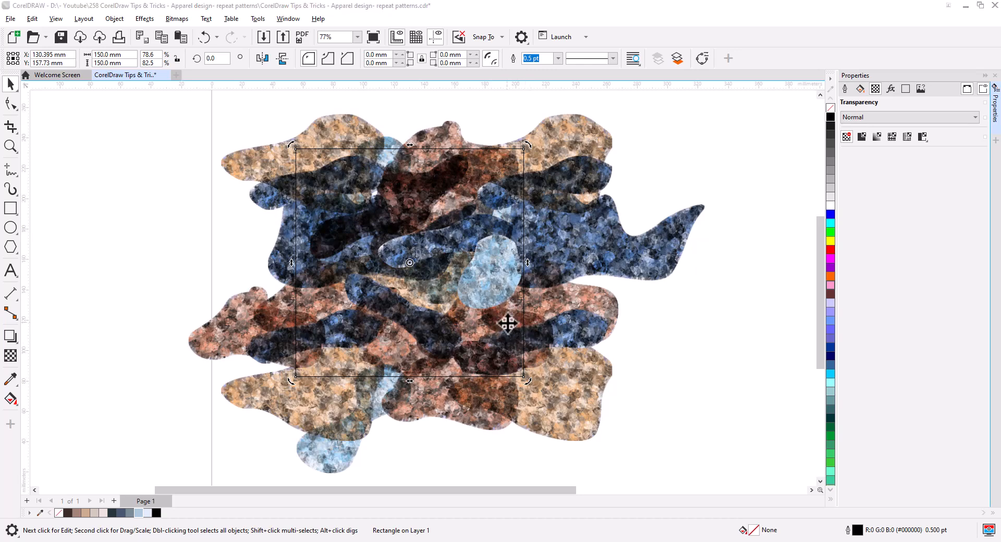
{"action": "left_click", "coordinate": [140, 37]}
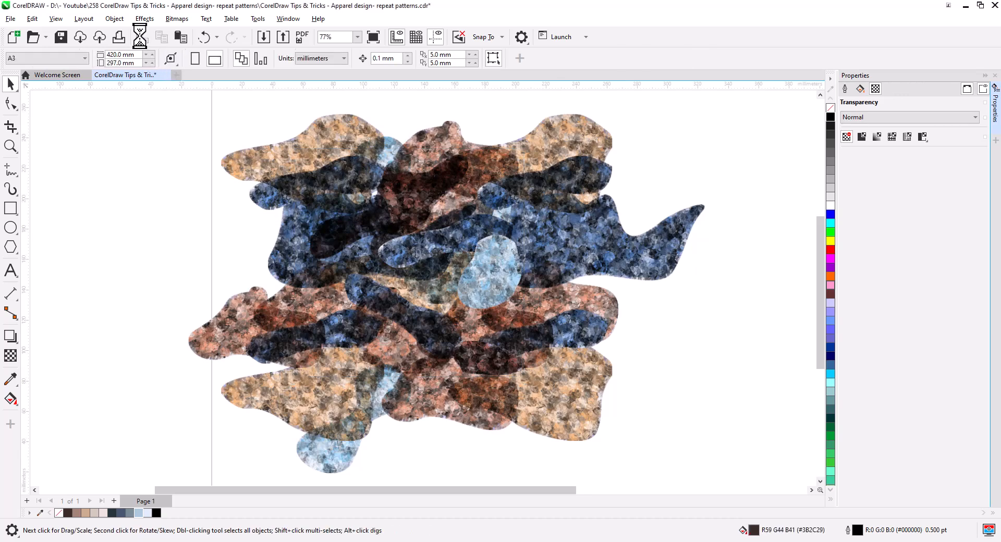
{"action": "scroll", "coordinate": [350, 277], "scroll_direction": "down", "scroll_amount": 1}
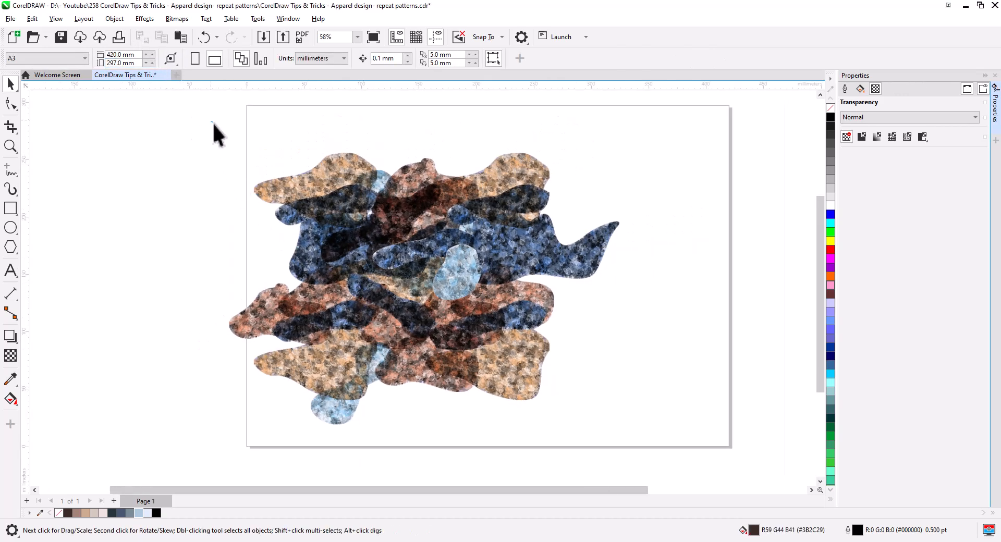
{"action": "left_click_drag", "start_coordinate": [688, 458], "coordinate": [687, 458]}
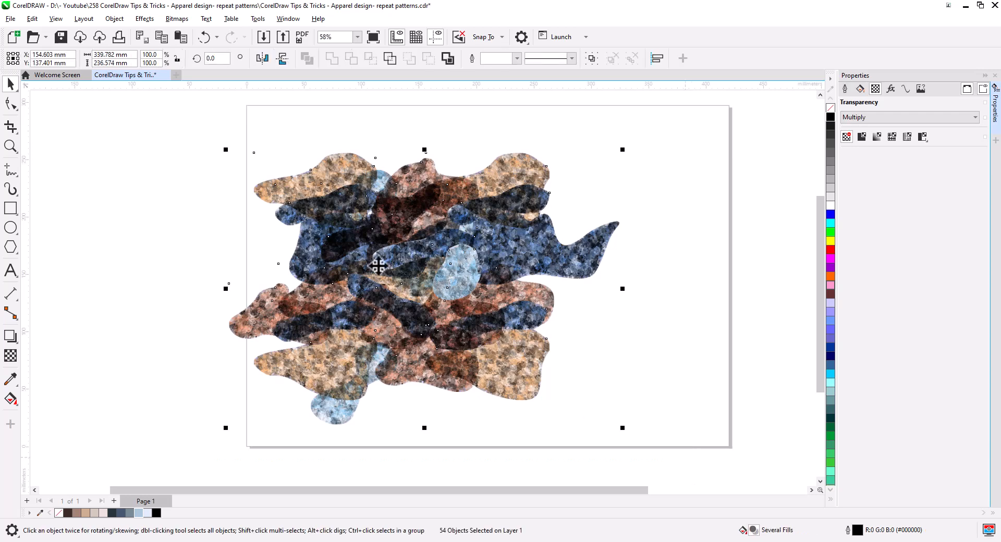
{"action": "left_click", "coordinate": [115, 19]}
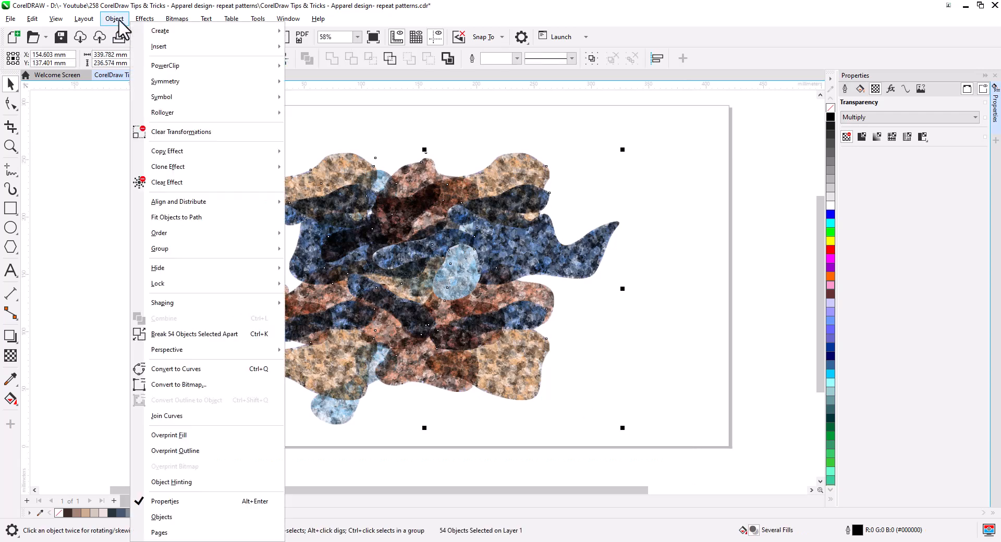
{"action": "mouse_move", "coordinate": [214, 251]}
{"action": "left_click", "coordinate": [323, 253]}
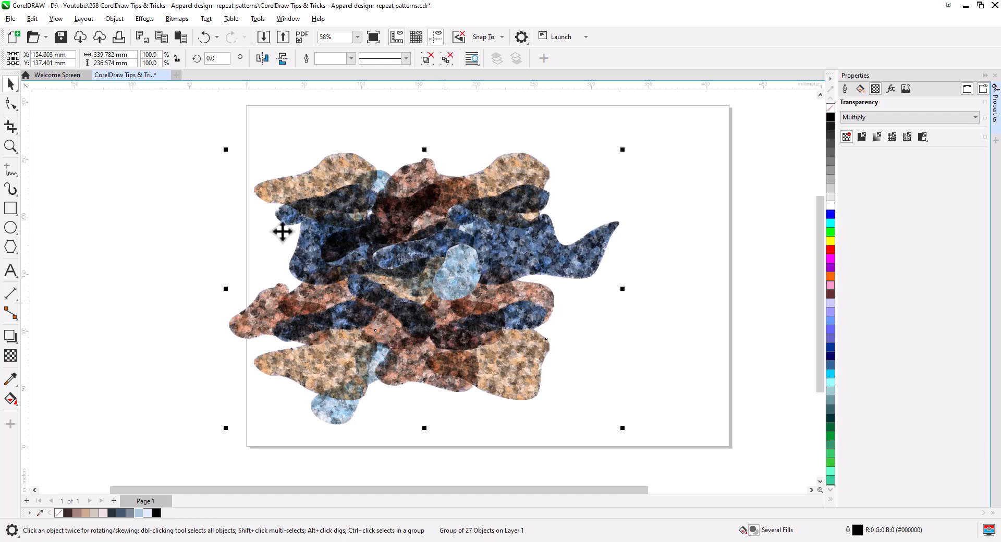
Step: Paste the 150 mm square back over the artwork and PowerClip the blob group inside it
{"action": "left_click", "coordinate": [181, 38]}
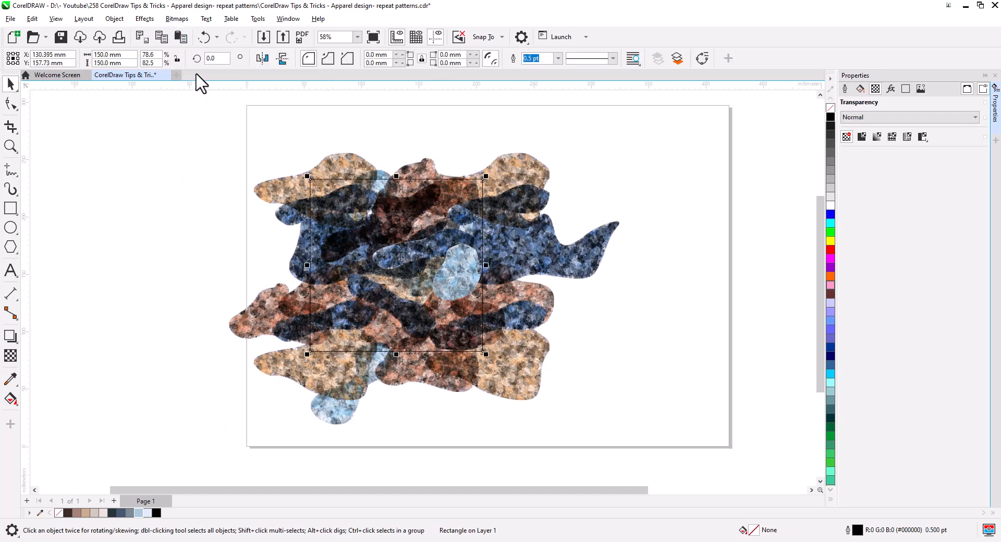
{"action": "left_click", "coordinate": [584, 359]}
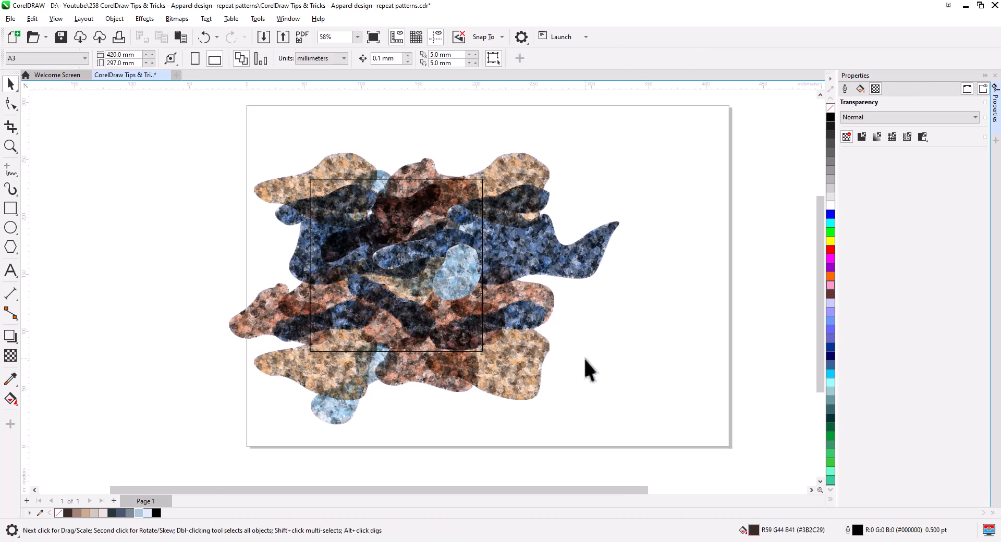
{"action": "left_click", "coordinate": [531, 316]}
{"action": "right_click", "coordinate": [530, 313]}
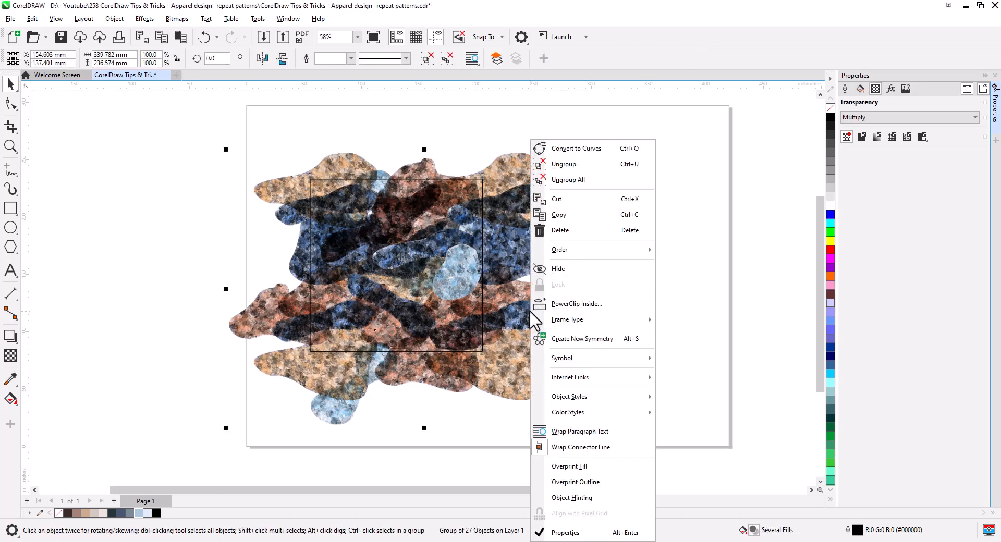
{"action": "left_click", "coordinate": [579, 305]}
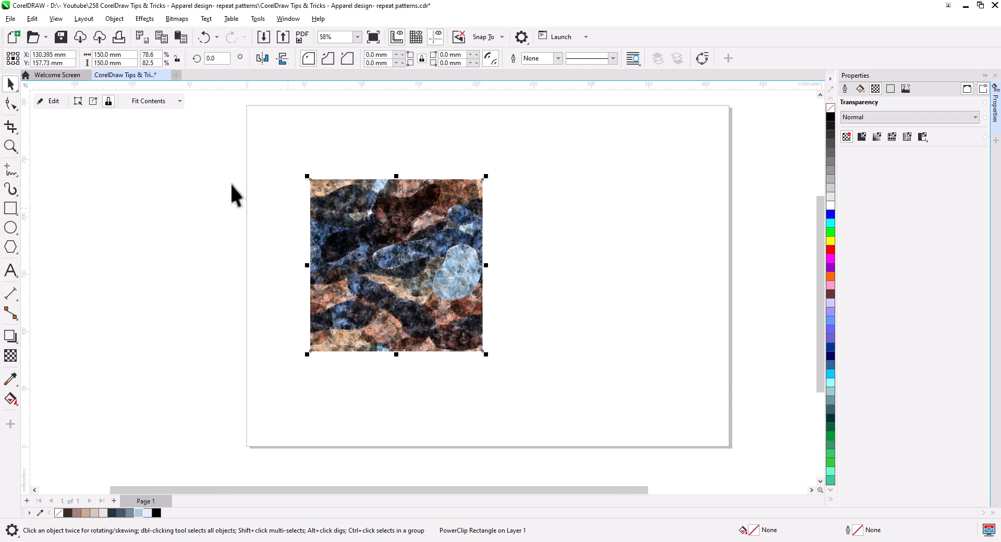
Step: Save the drawing under the file name 11 as a CDR file, replacing the existing one
{"action": "left_click", "coordinate": [10, 19]}
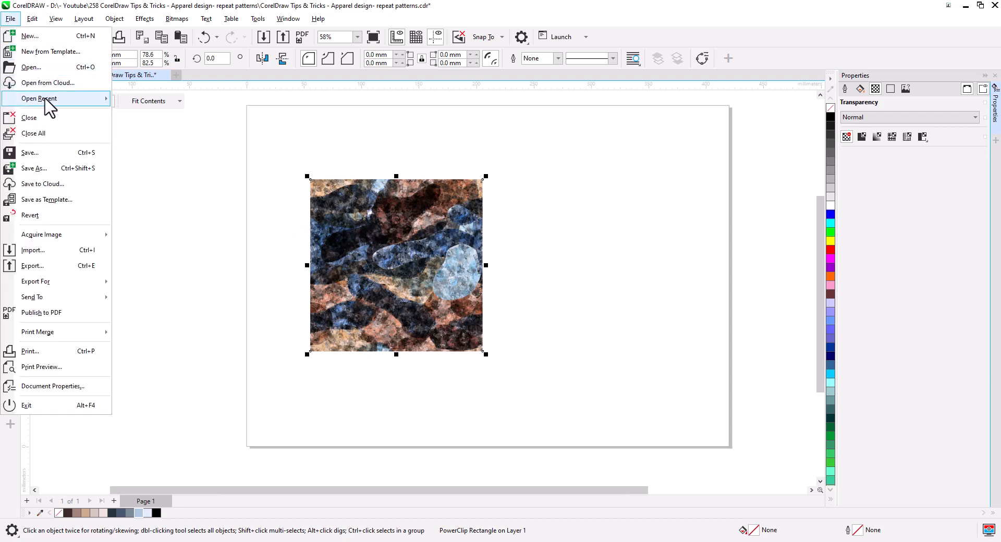
{"action": "left_click", "coordinate": [42, 169]}
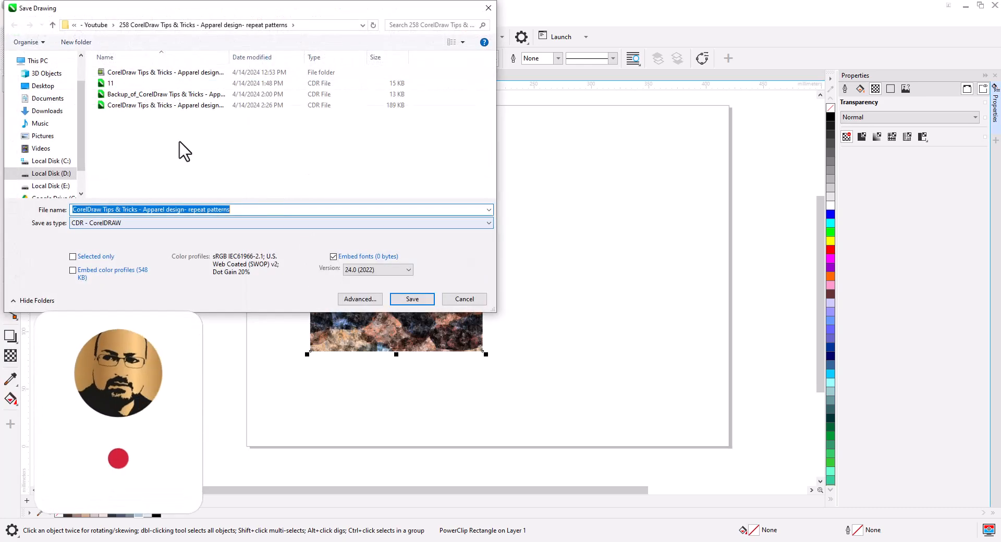
{"action": "double_click", "coordinate": [107, 83]}
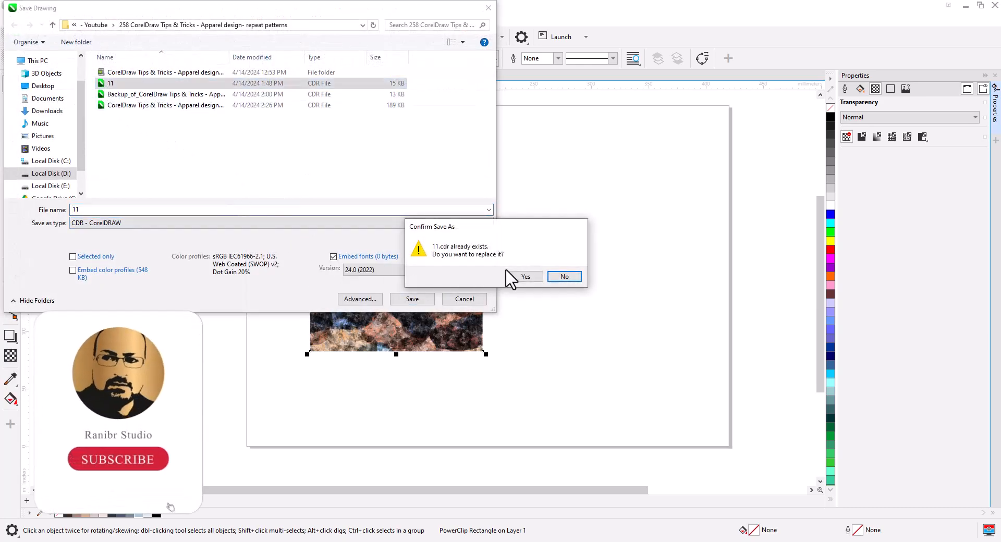
{"action": "left_click", "coordinate": [516, 275]}
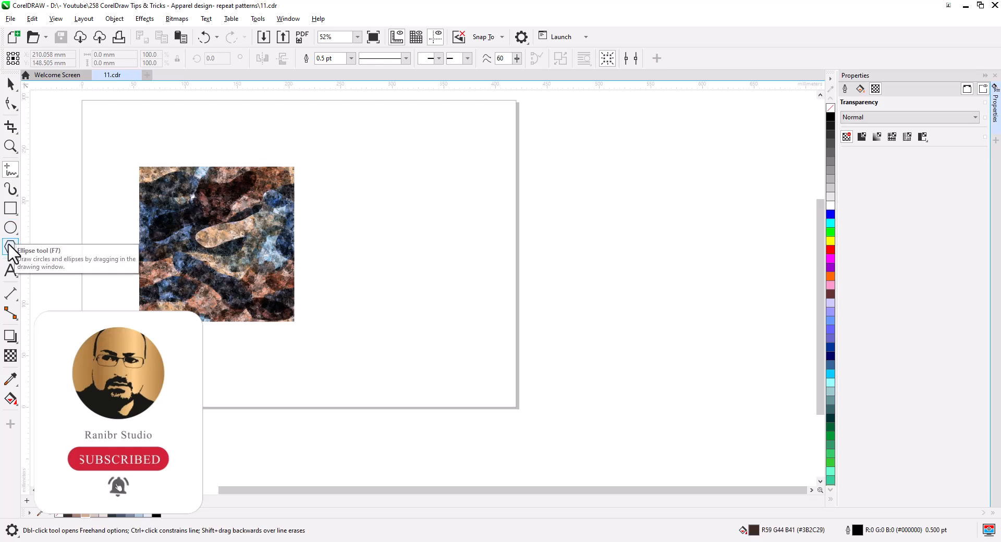
Step: Draw a heart common shape about 151 mm wide and high, and position it just right of the pattern tile
{"action": "left_click", "coordinate": [9, 249]}
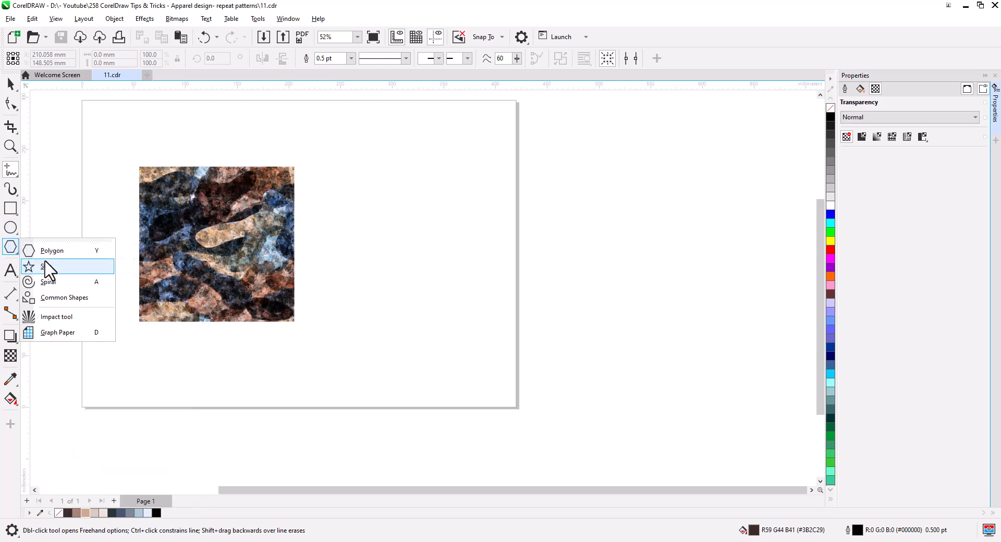
{"action": "left_click", "coordinate": [63, 297]}
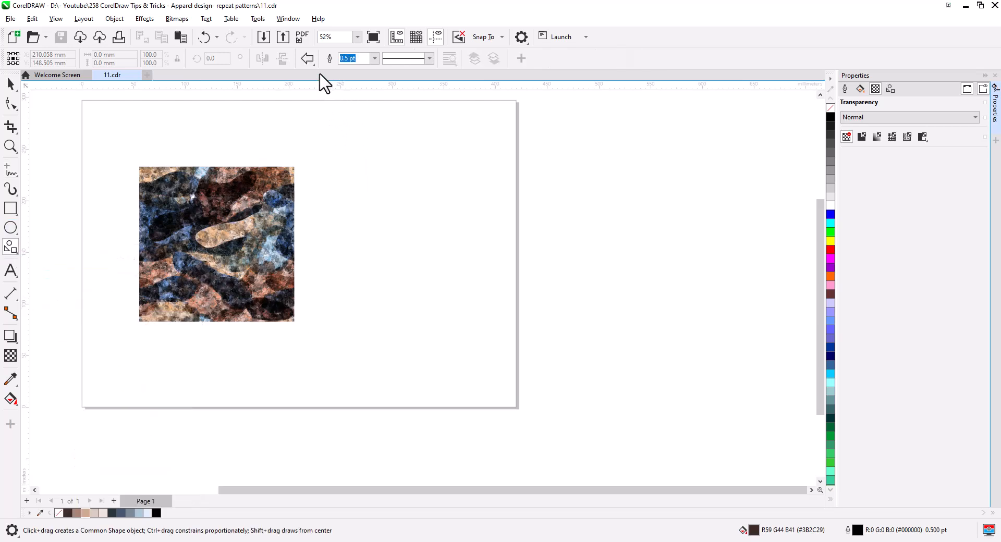
{"action": "left_click", "coordinate": [312, 64]}
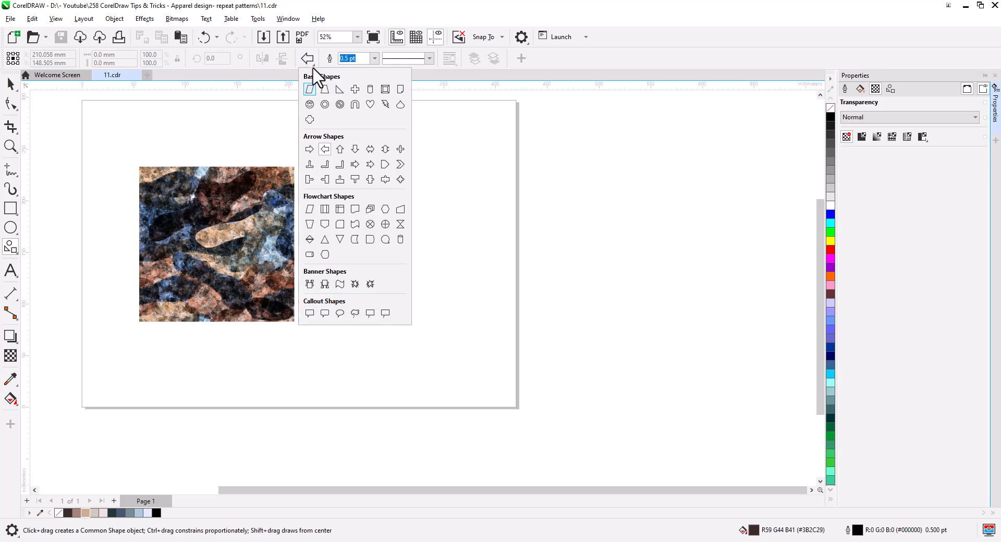
{"action": "left_click", "coordinate": [370, 105]}
{"action": "left_click_drag", "start_coordinate": [377, 174], "coordinate": [535, 333]}
{"action": "left_click", "coordinate": [10, 84]}
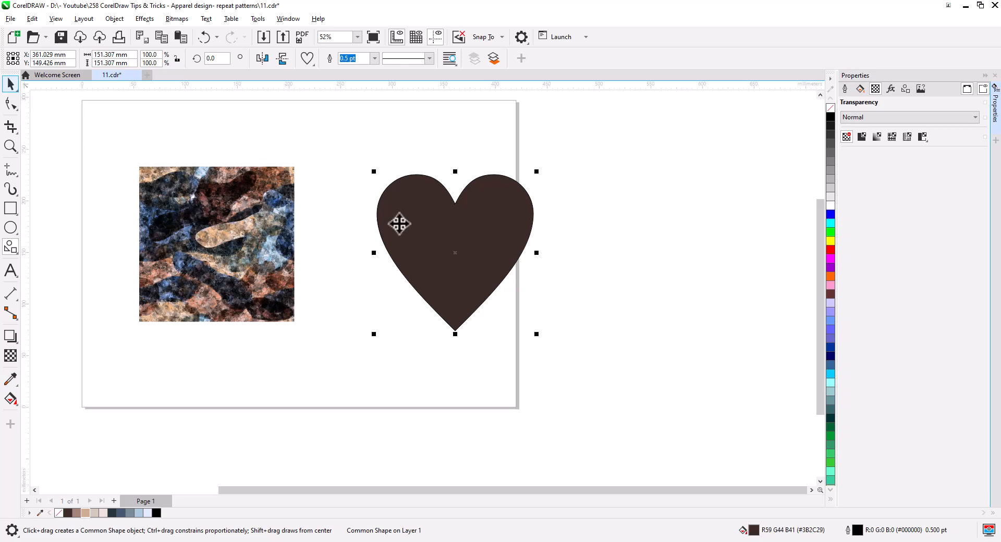
{"action": "left_click_drag", "start_coordinate": [399, 224], "coordinate": [344, 220]}
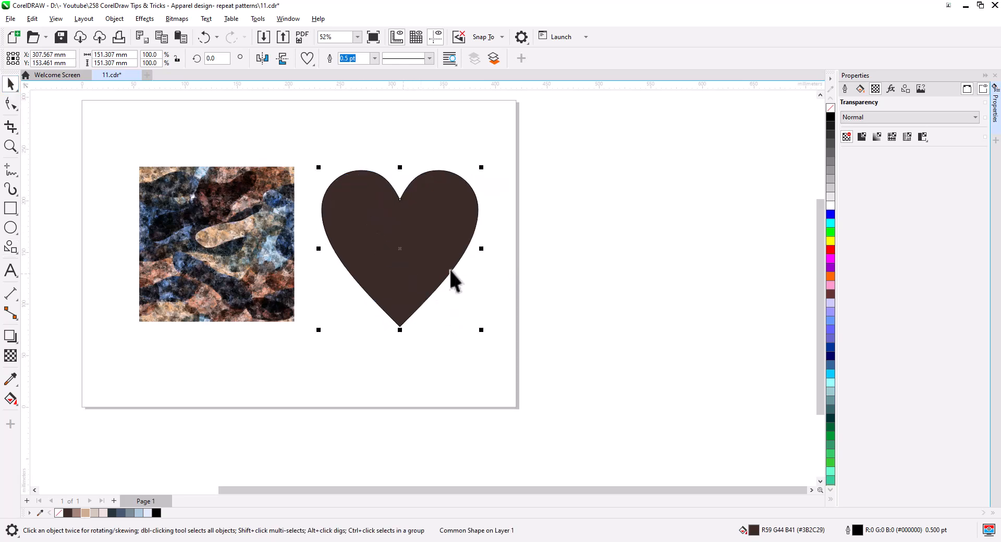
Step: Change the heart's fill to a Vector Pattern fill, loading the saved tile file as its source
{"action": "double_click", "coordinate": [753, 532]}
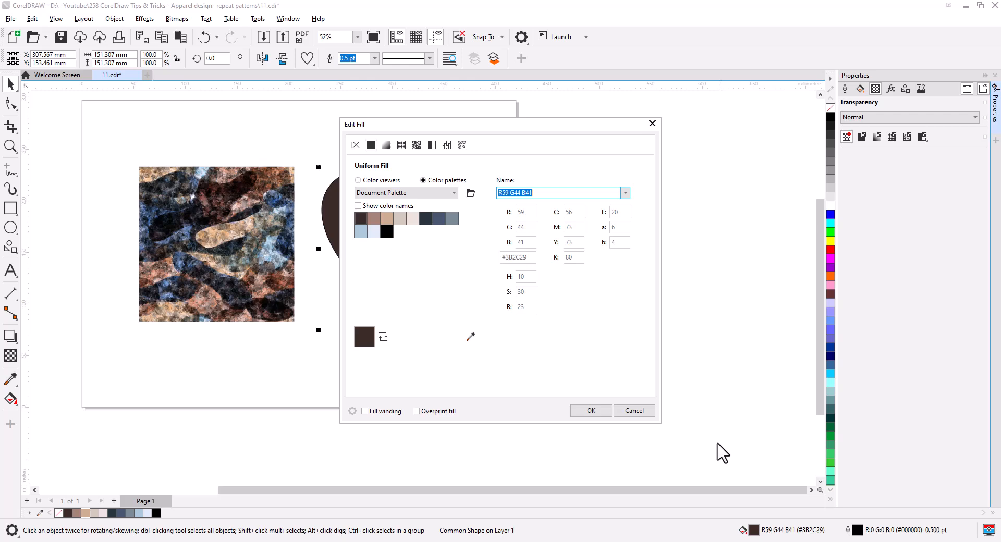
{"action": "left_click", "coordinate": [402, 145]}
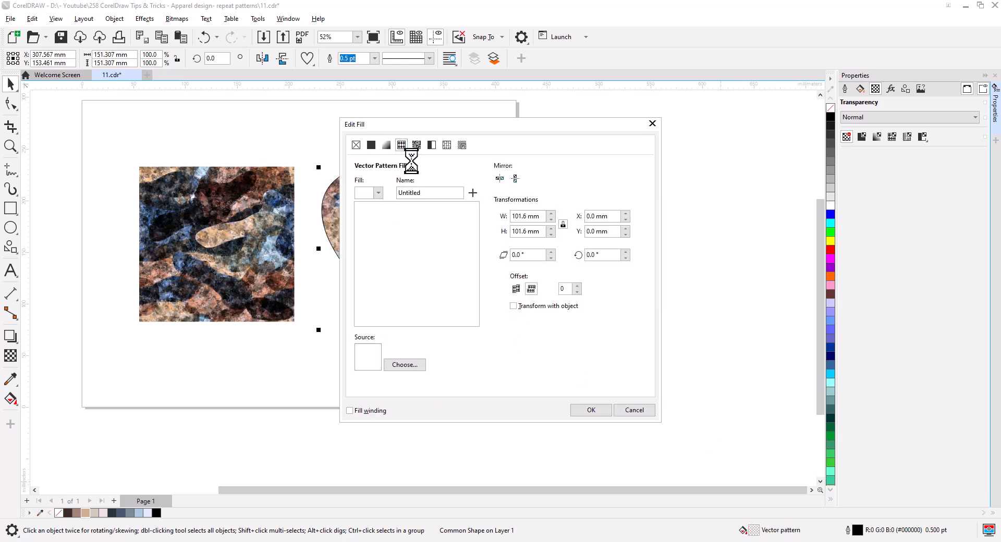
{"action": "left_click", "coordinate": [414, 365]}
{"action": "double_click", "coordinate": [459, 210]}
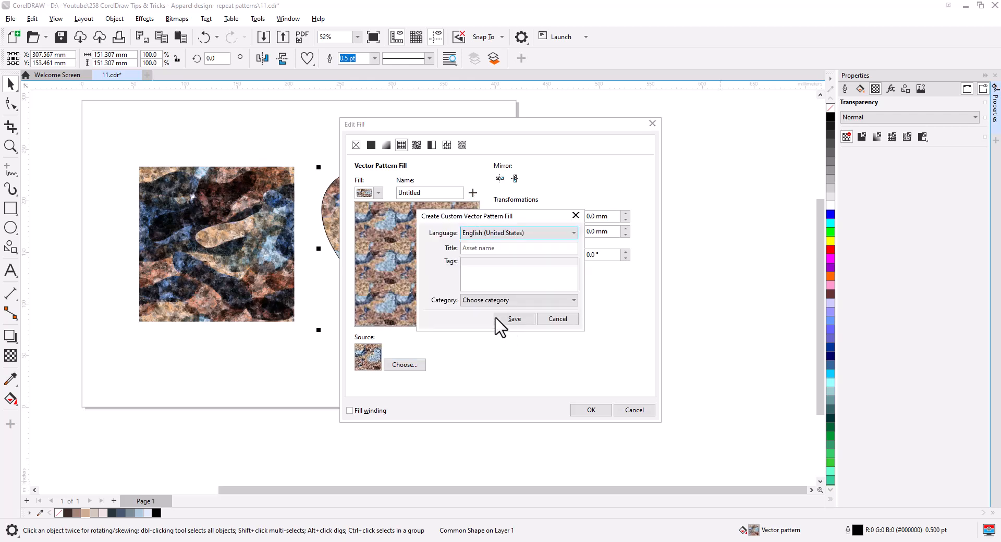
Step: Save the pattern as a custom vector fill titled 123 in the Fabric category, and apply the fill to the heart
{"action": "left_click", "coordinate": [490, 248]}
{"action": "type", "text": "12"}
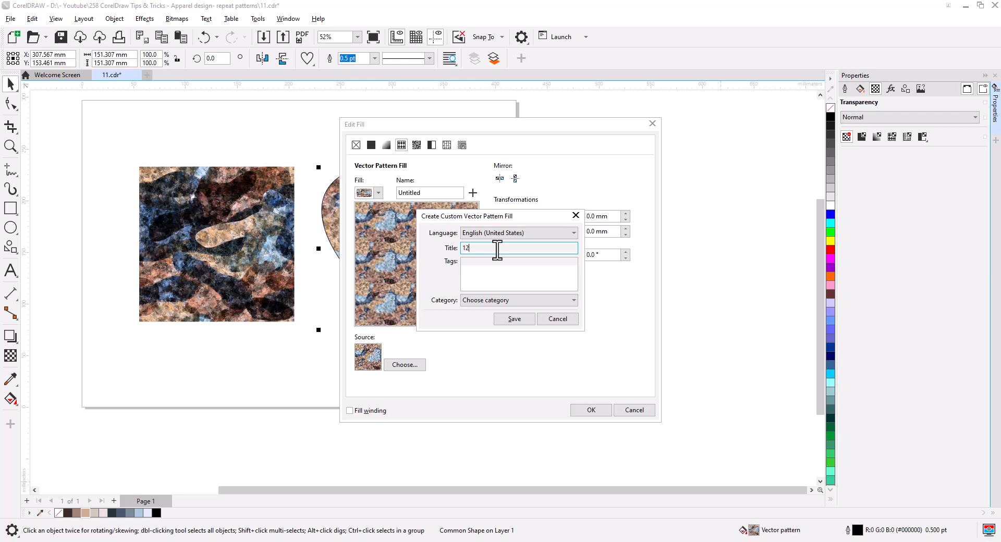
{"action": "type", "text": "3"}
{"action": "left_click", "coordinate": [487, 301]}
{"action": "left_click", "coordinate": [493, 370]}
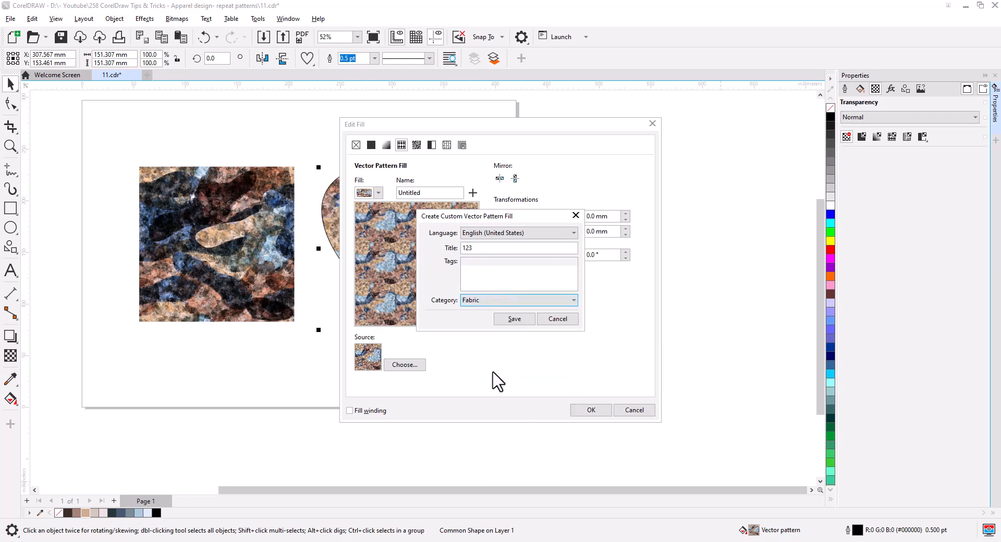
{"action": "left_click", "coordinate": [514, 319]}
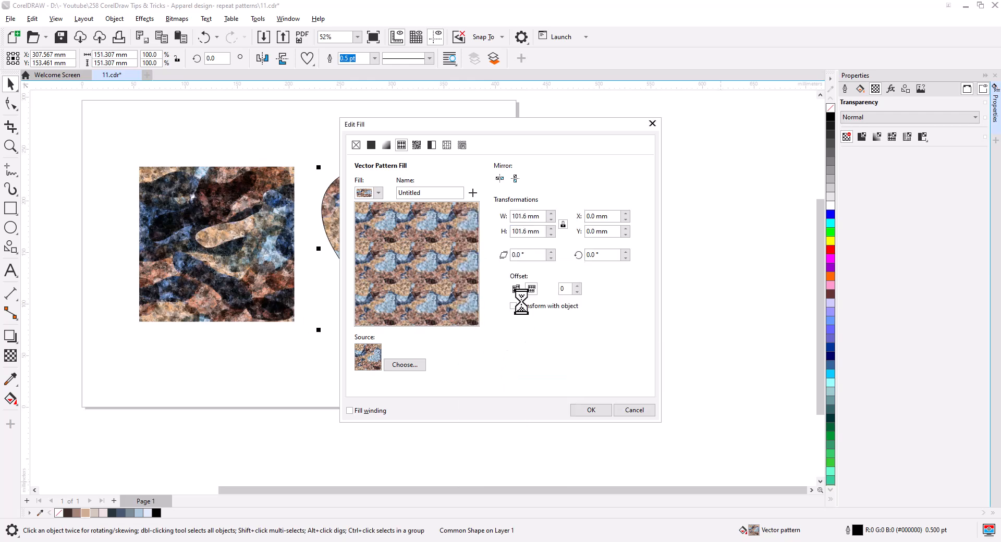
{"action": "left_click_drag", "start_coordinate": [497, 126], "coordinate": [618, 129]}
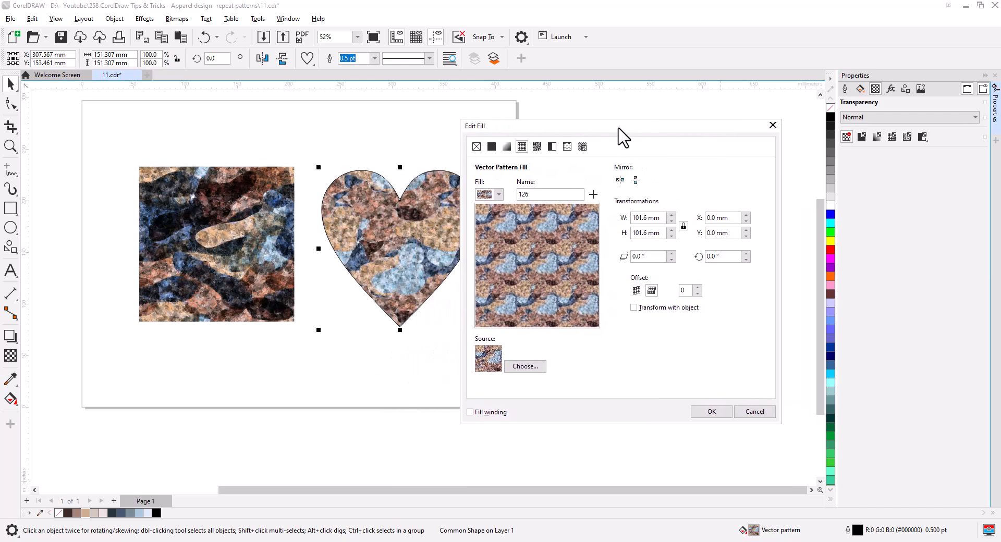
{"action": "left_click", "coordinate": [707, 415]}
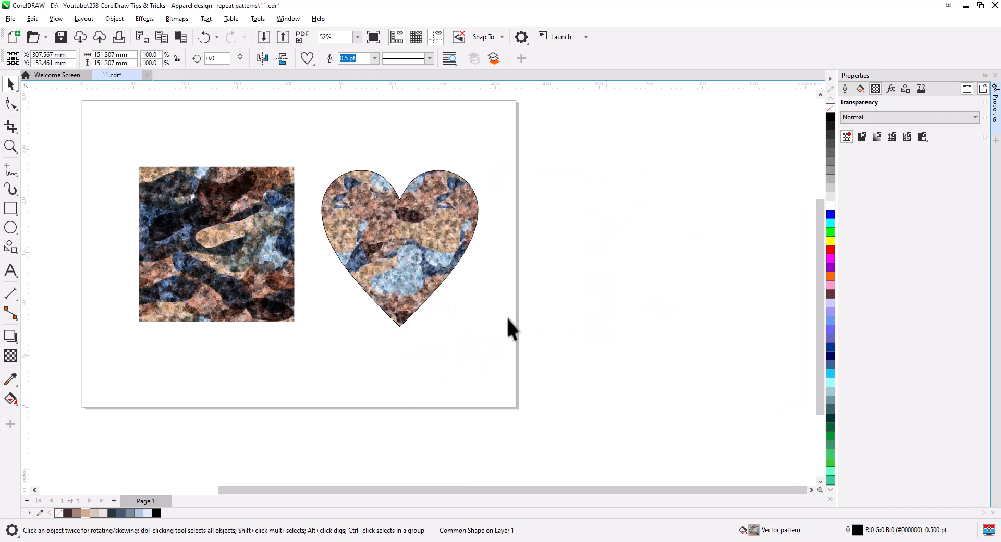
Step: Move the heart off the page's right side and place a copy of the tile flush against the original's right edge
{"action": "left_click_drag", "start_coordinate": [400, 255], "coordinate": [723, 292]}
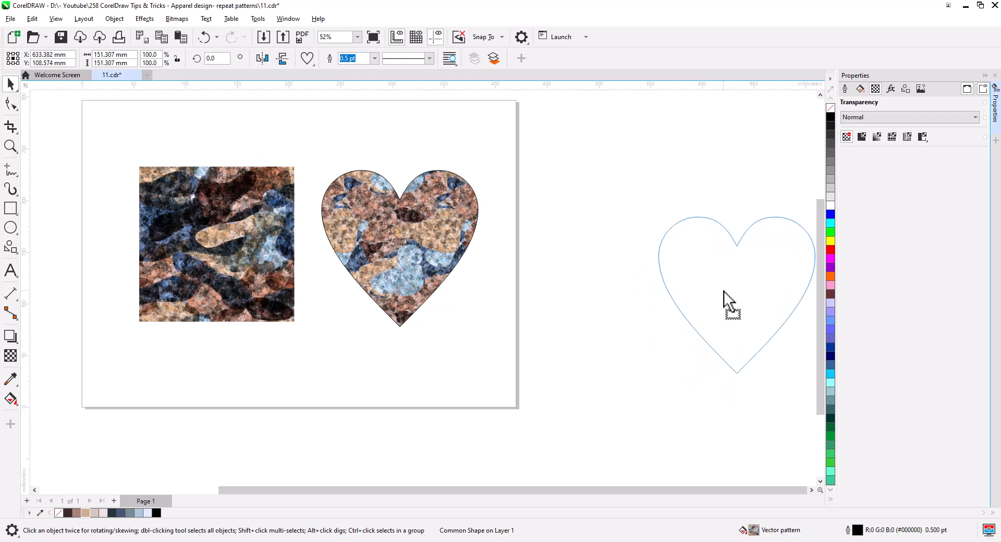
{"action": "left_click", "coordinate": [137, 246]}
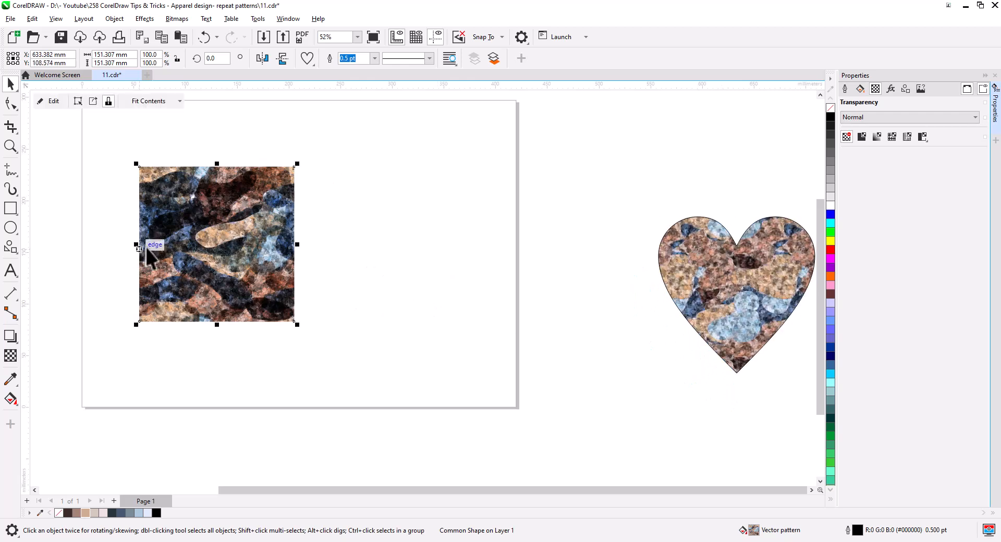
{"action": "left_click_drag", "start_coordinate": [139, 240], "coordinate": [308, 241]}
{"action": "left_click", "coordinate": [320, 266]}
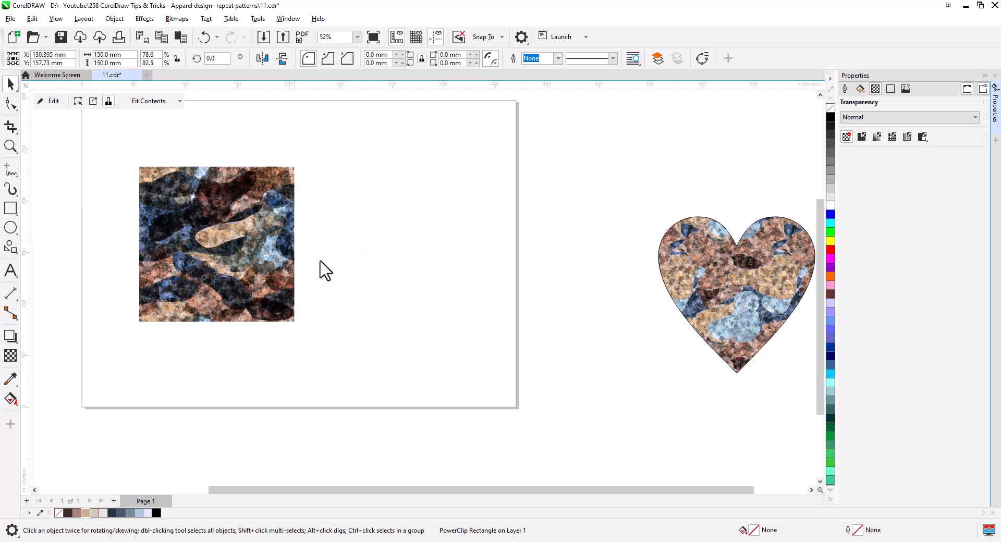
{"action": "scroll", "coordinate": [312, 256], "scroll_direction": "up", "scroll_amount": 1}
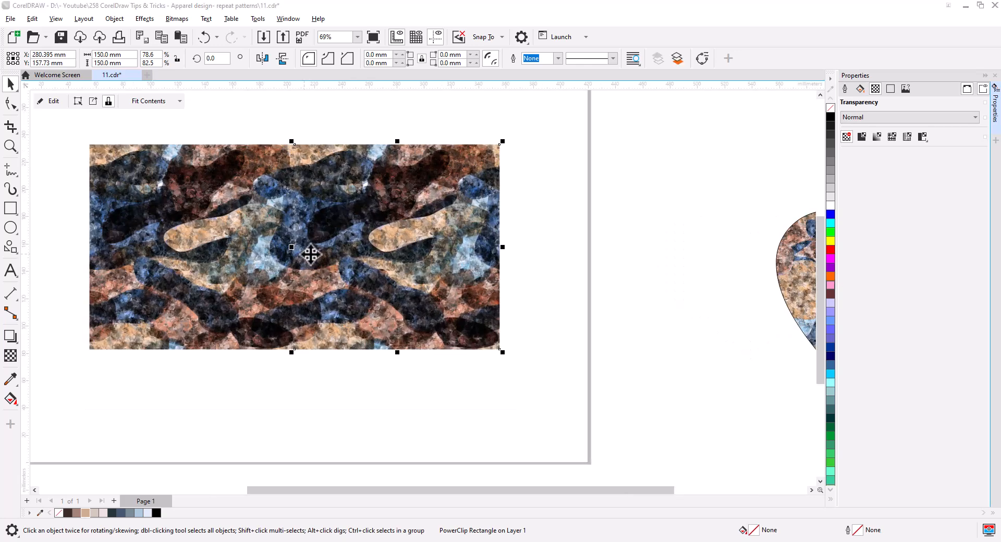
{"action": "scroll", "coordinate": [317, 265], "scroll_direction": "up", "scroll_amount": 2}
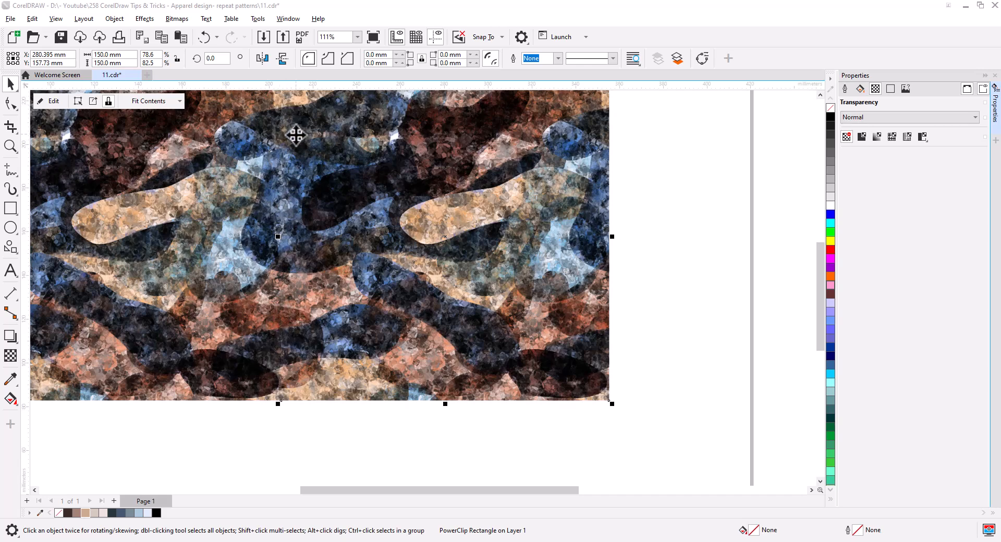
{"action": "left_click_drag", "start_coordinate": [297, 136], "coordinate": [374, 176]}
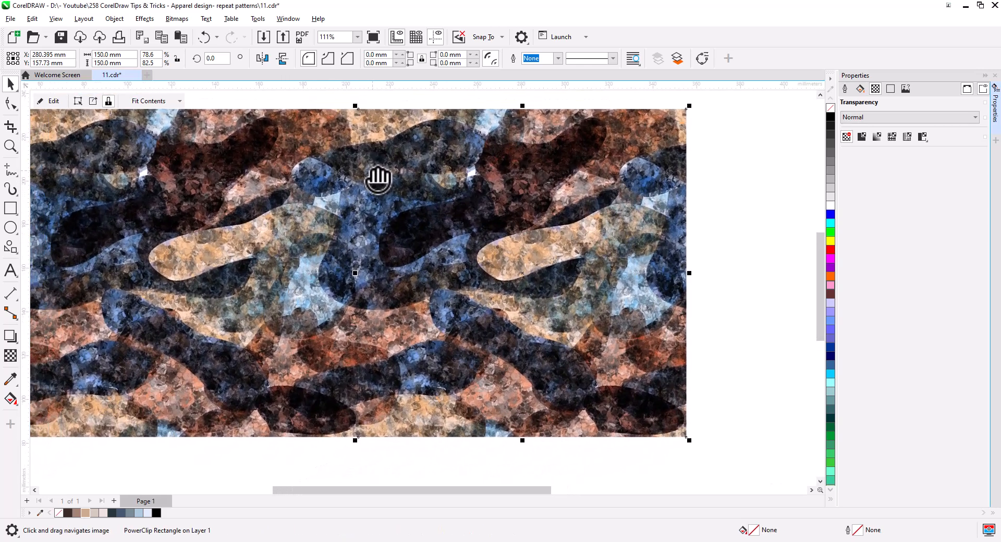
{"action": "scroll", "coordinate": [374, 176], "scroll_direction": "down", "scroll_amount": 2}
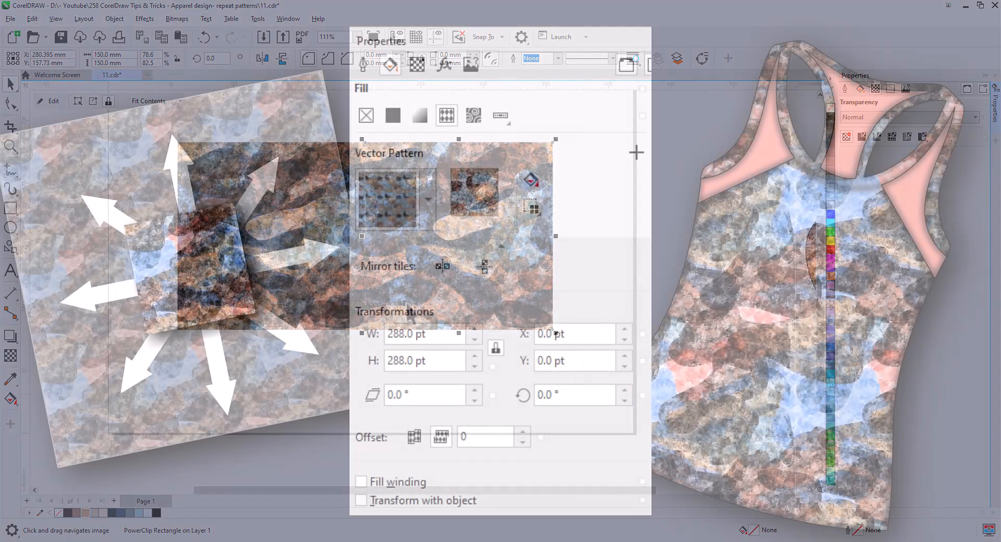